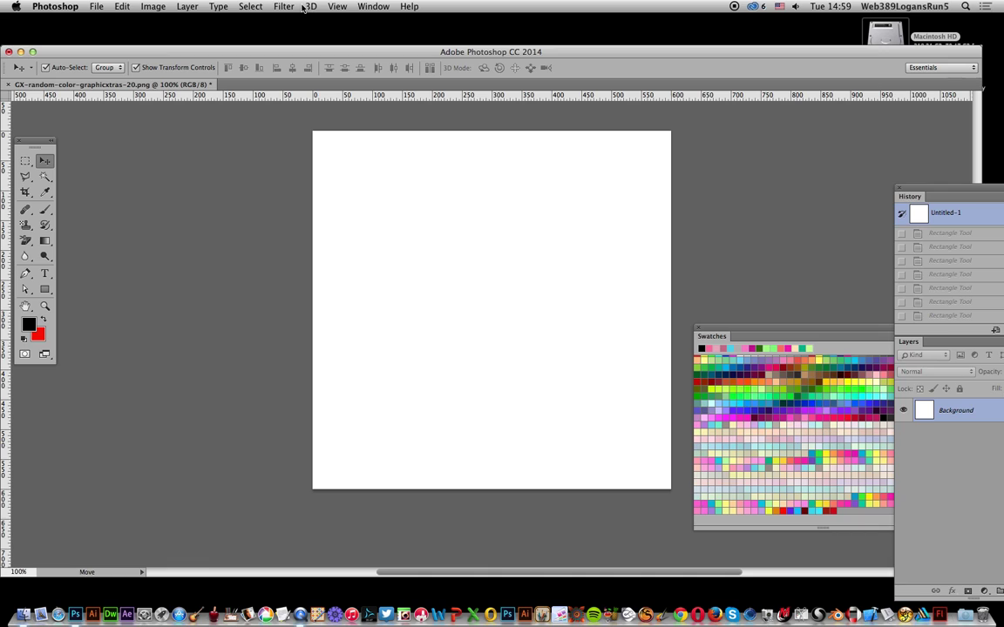
Add a New Guide Layout of 4 columns by 4 rows to the blank canvas.
left_click(332, 7)
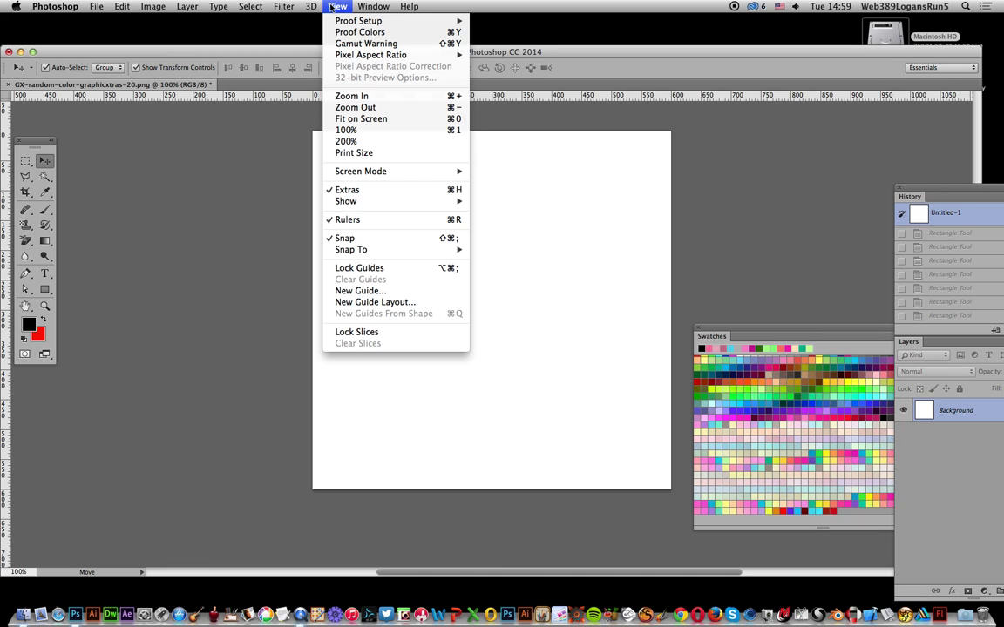
left_click(366, 303)
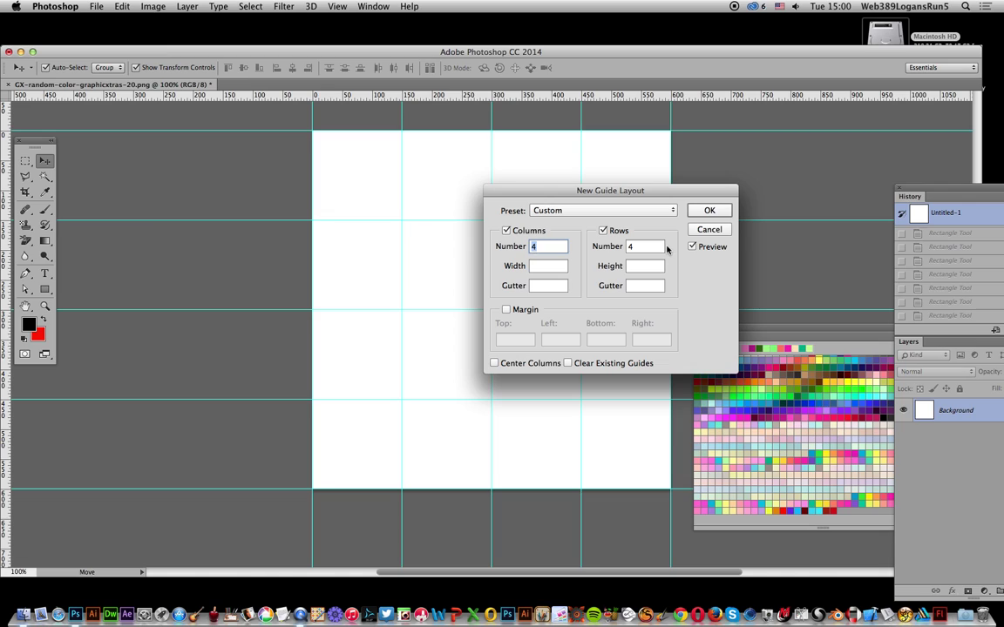
left_click(709, 211)
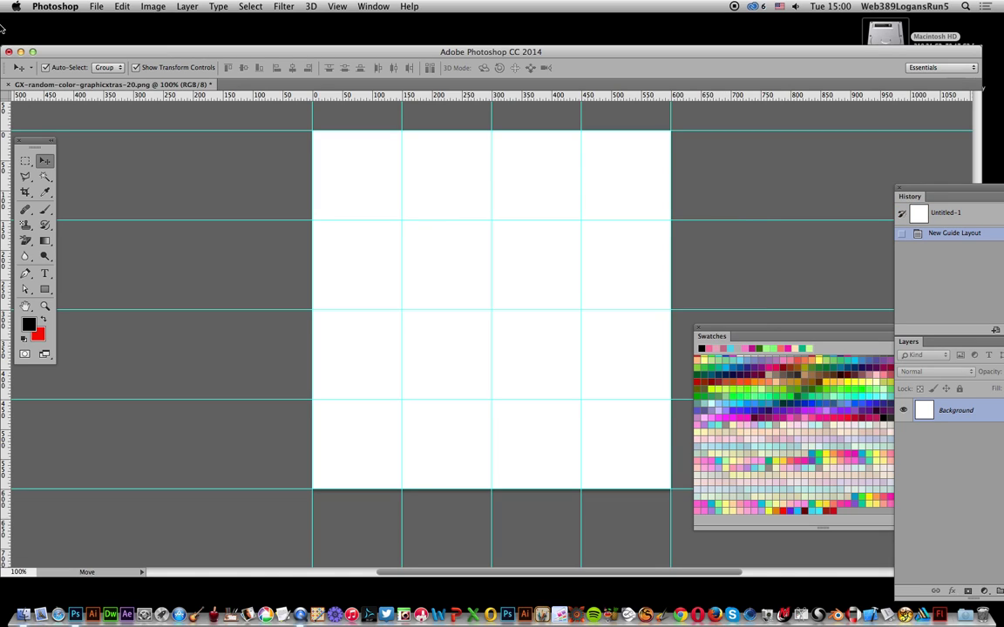
left_click(337, 6)
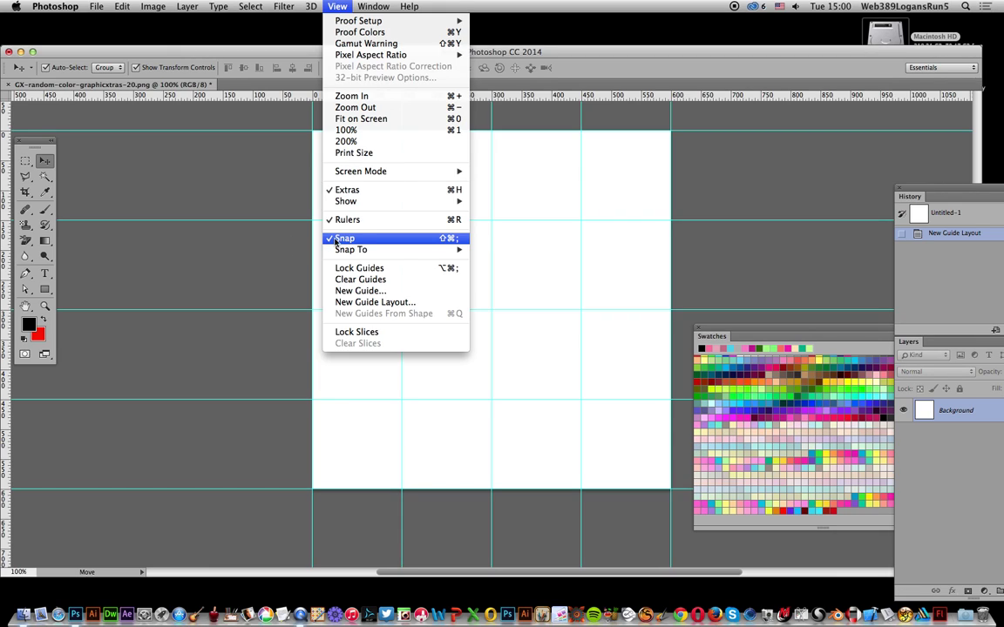
mouse_move(348, 250)
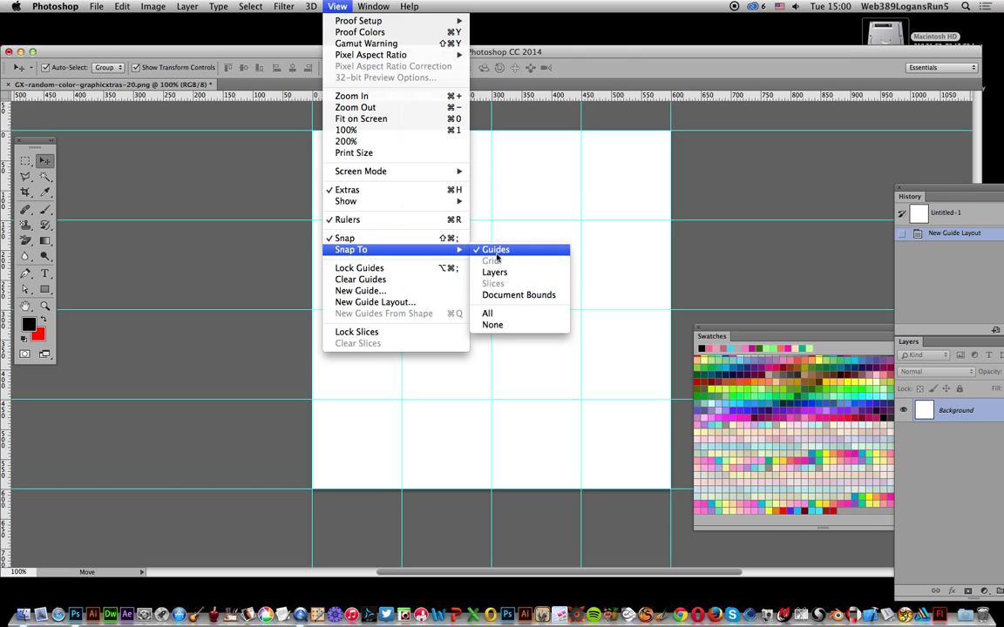
left_click(722, 193)
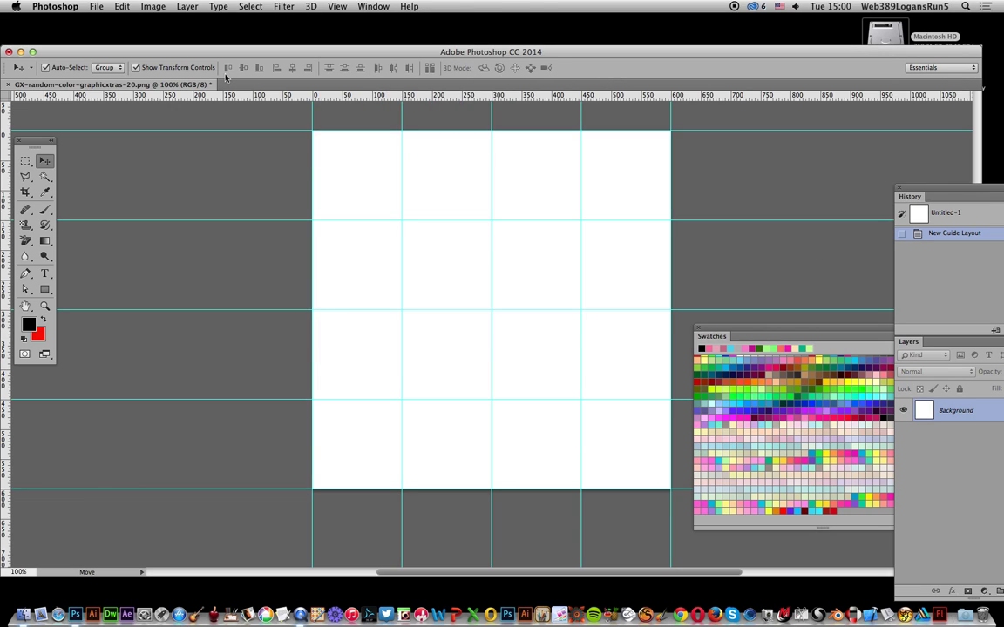
Switch to the Rectangle tool and set its geometry option to Square.
left_click_drag(47, 295, 63, 258)
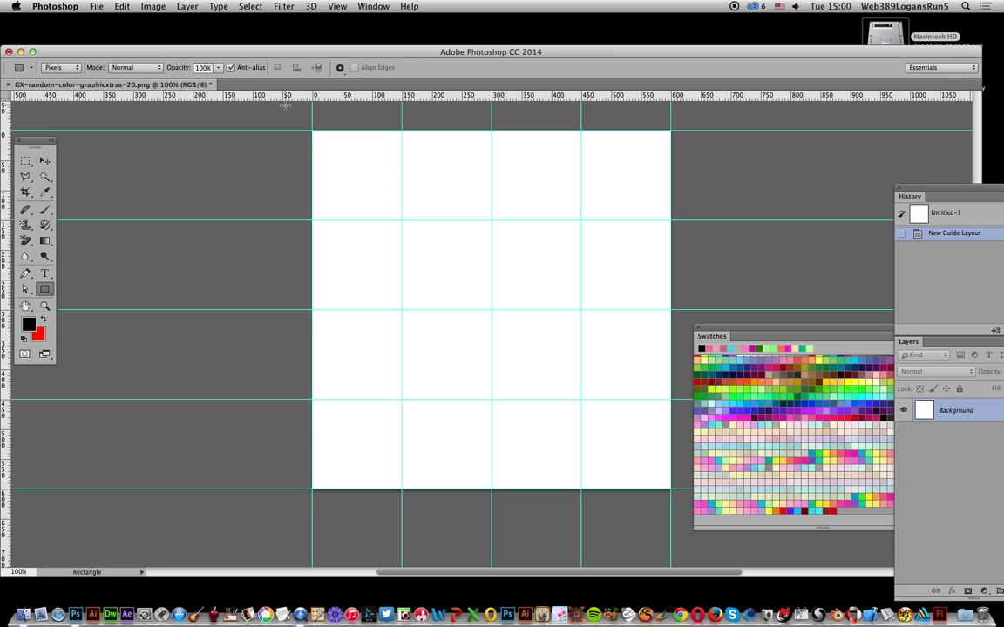
left_click(340, 68)
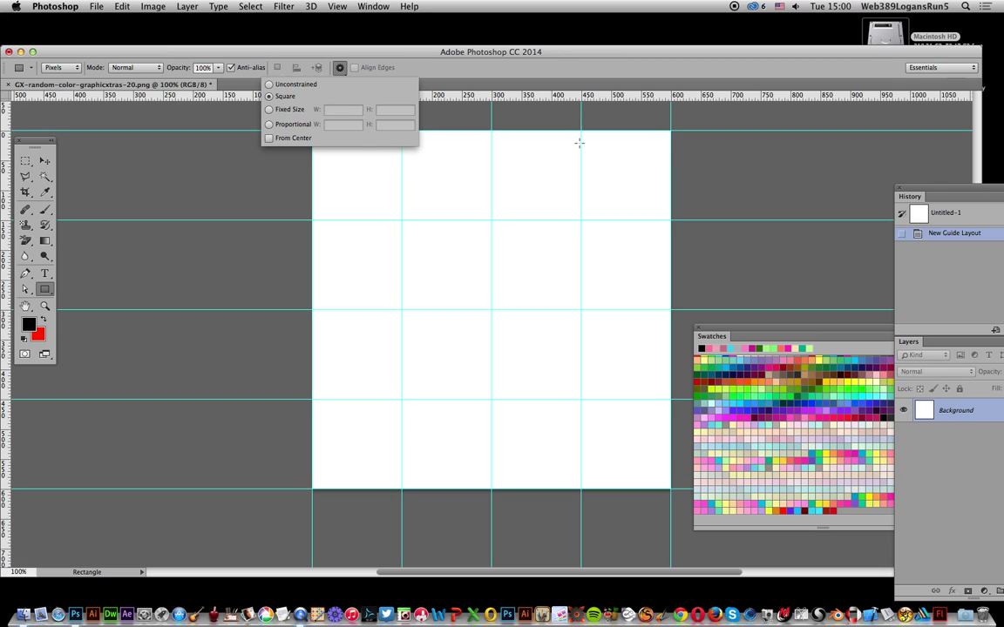
left_click(460, 73)
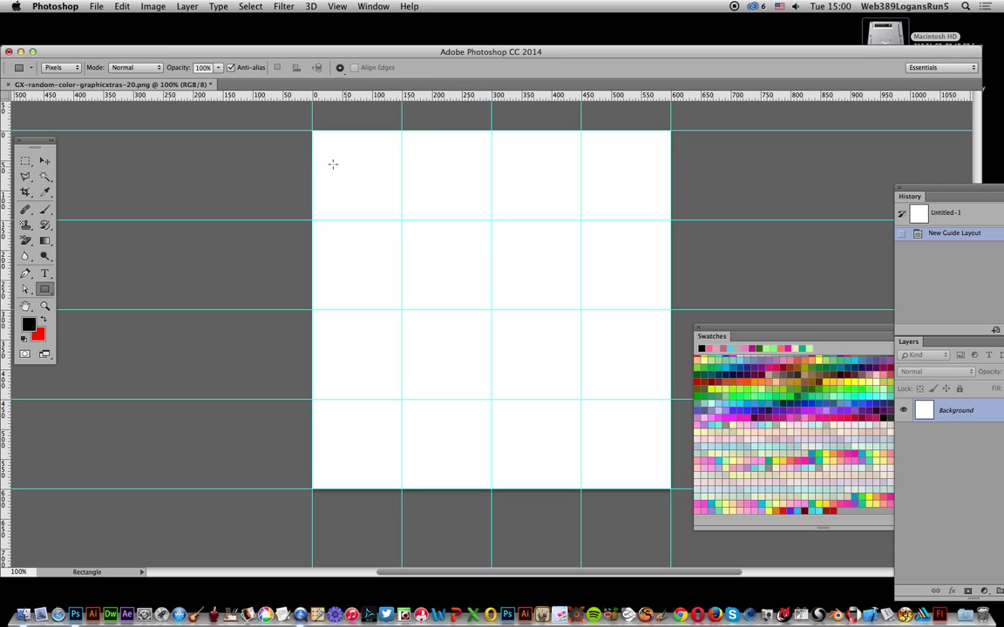
Draw cyan, pink, green and salmon squares across the top row, then purple below.
left_click(729, 361)
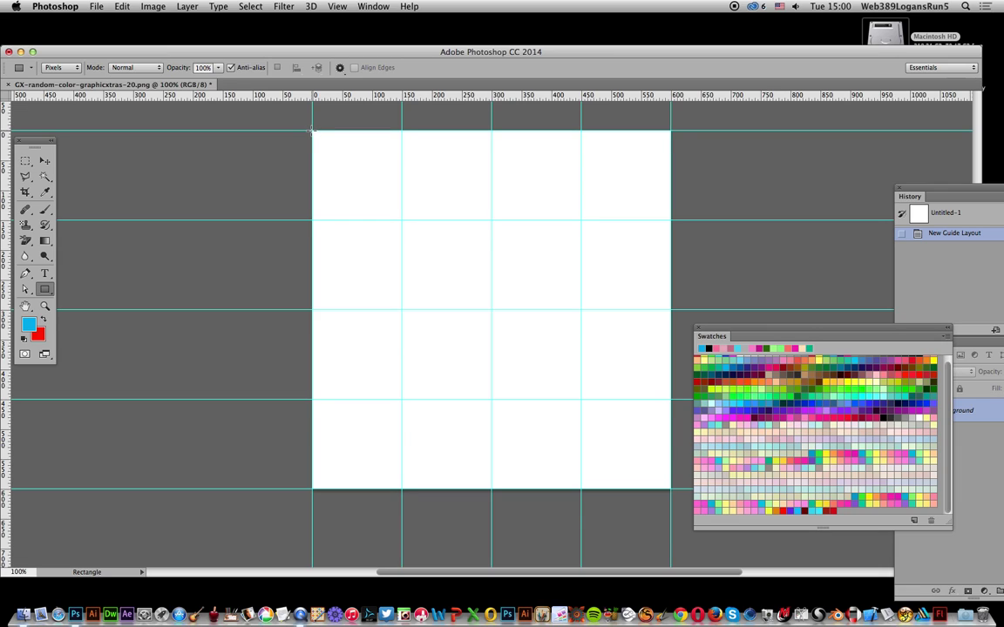
left_click_drag(313, 131, 401, 223)
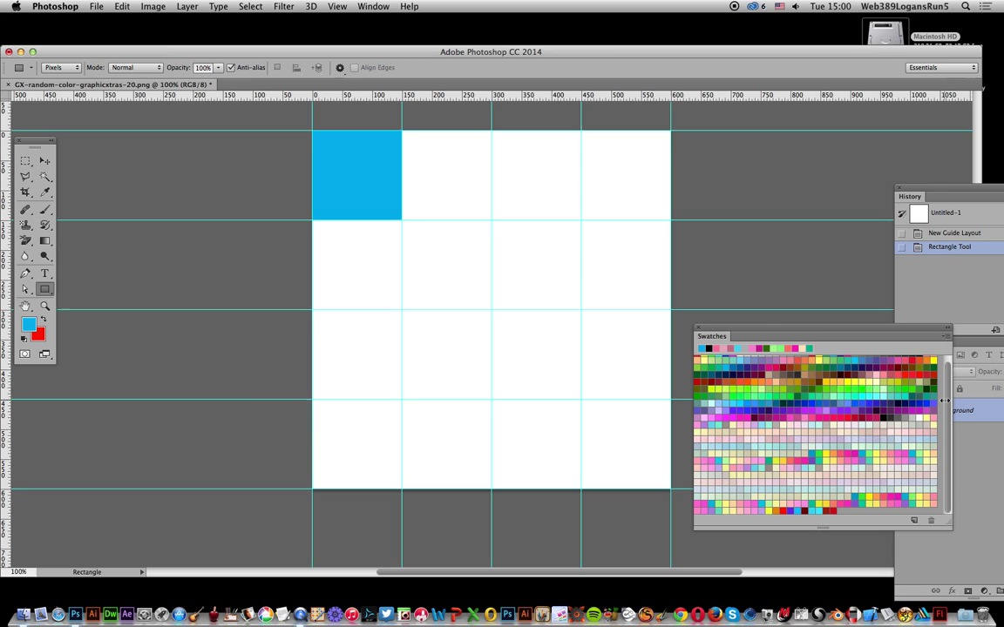
left_click(808, 417)
left_click_drag(401, 131, 493, 223)
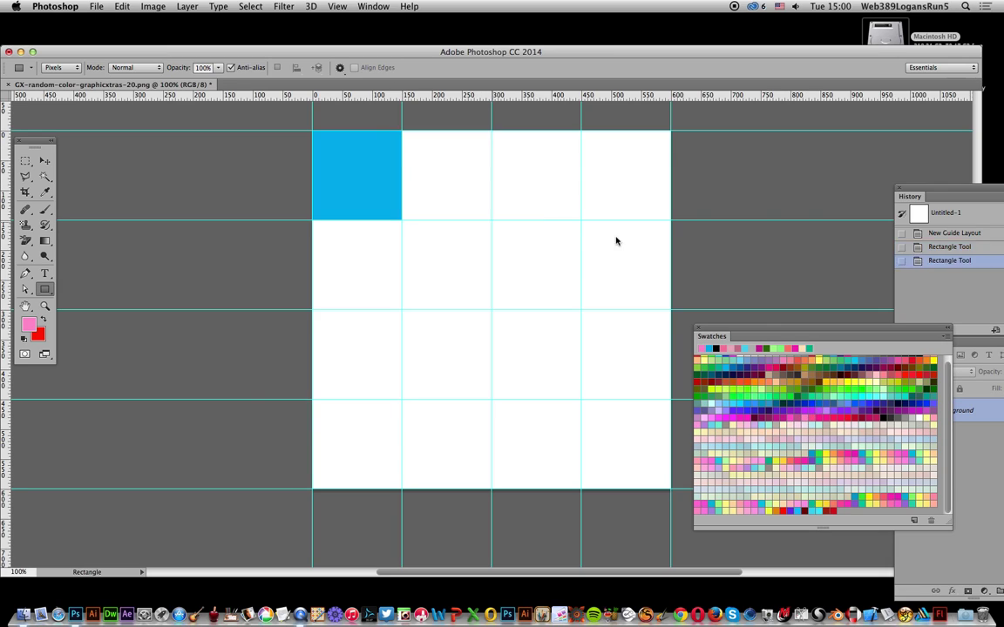
left_click(782, 393)
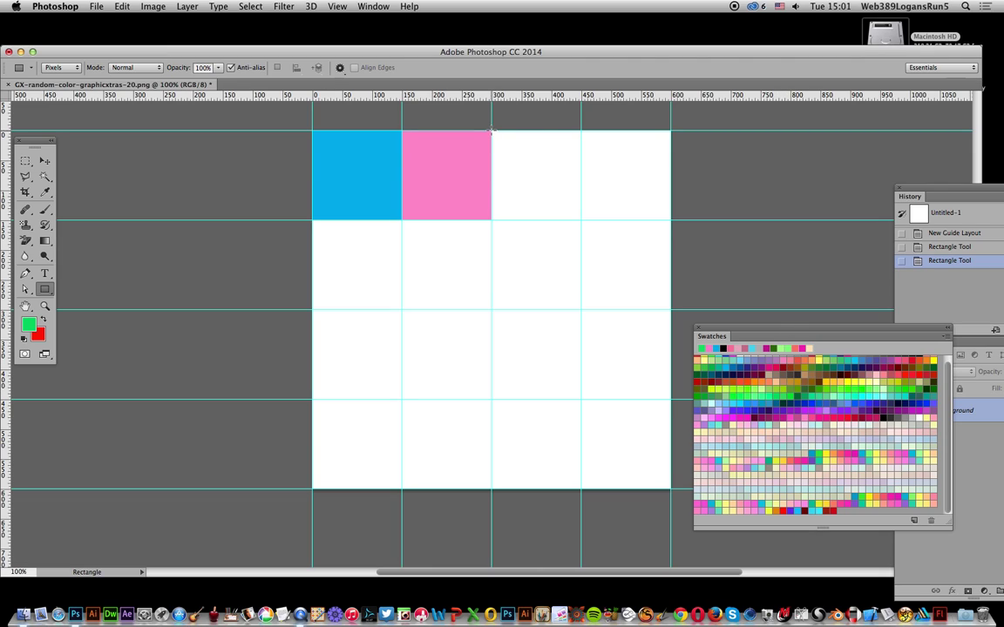
left_click_drag(491, 132, 581, 220)
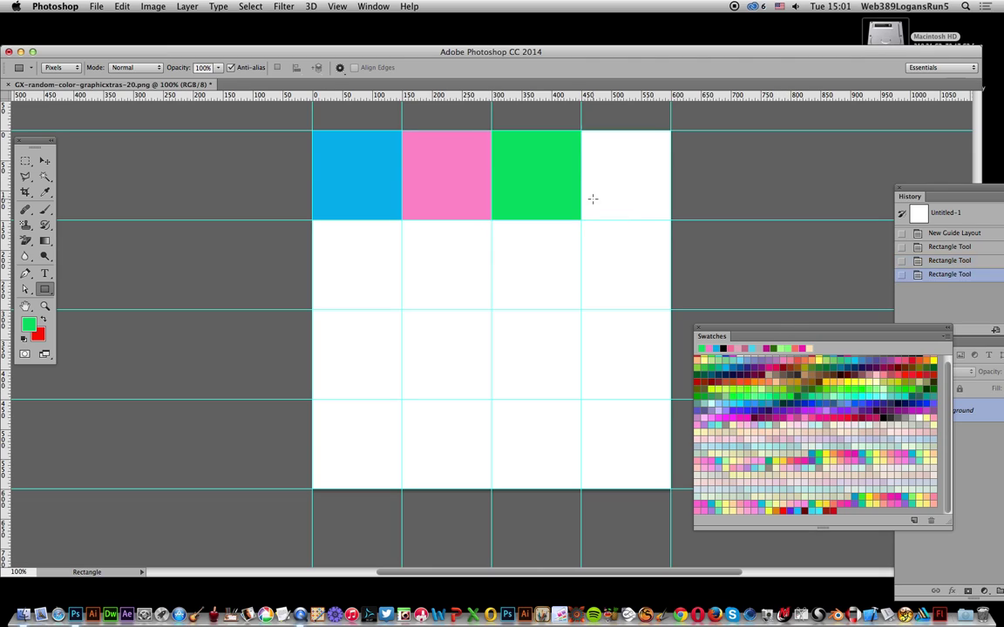
left_click(698, 349)
left_click_drag(579, 130, 671, 219)
left_click(800, 360)
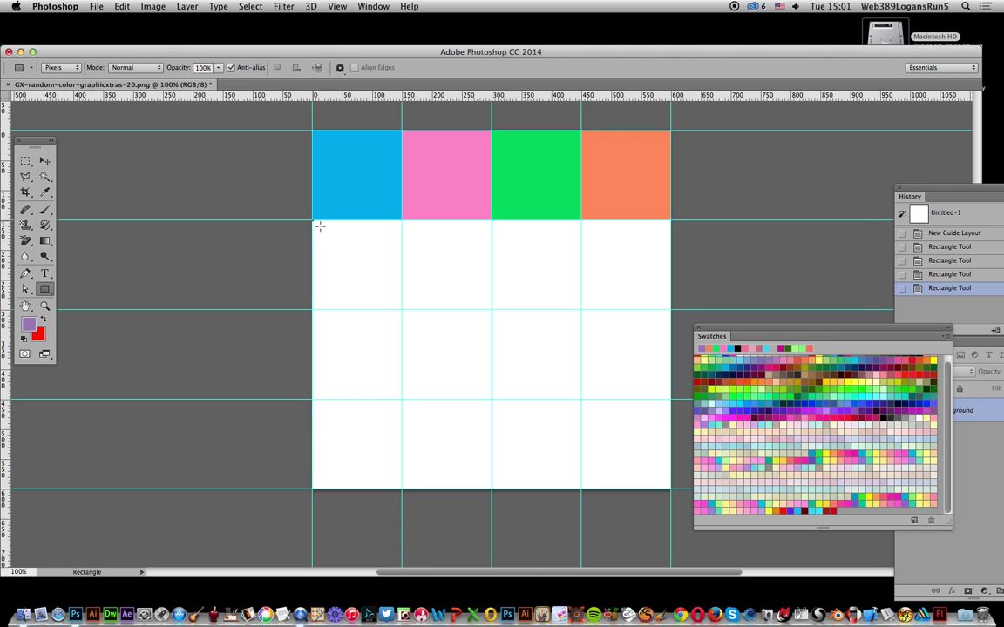
left_click_drag(313, 221, 402, 310)
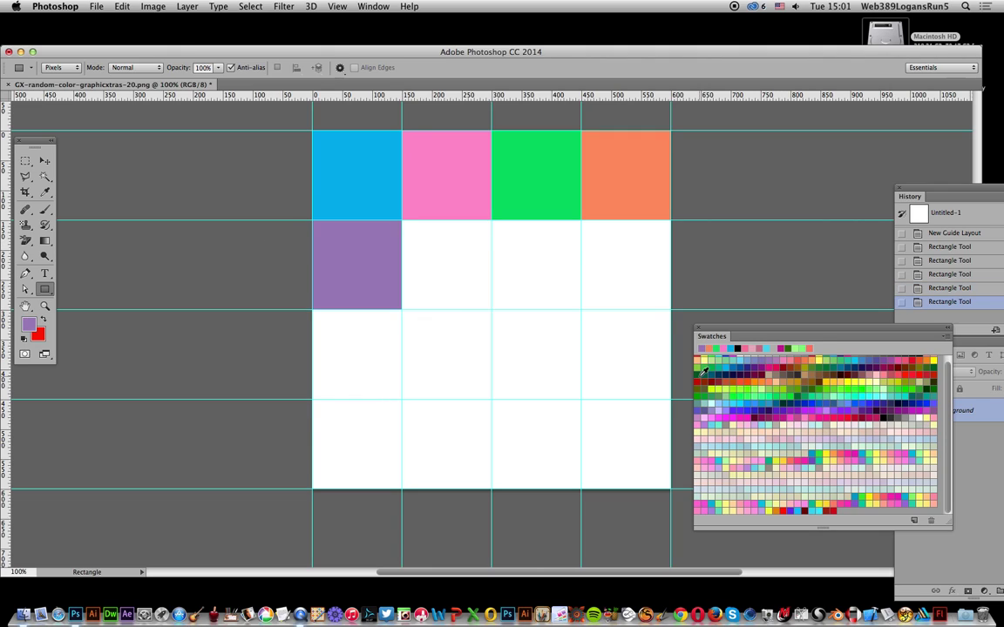
Draw light pink, light cyan and dark blue squares in row two, red-orange starting row three.
left_click(743, 422)
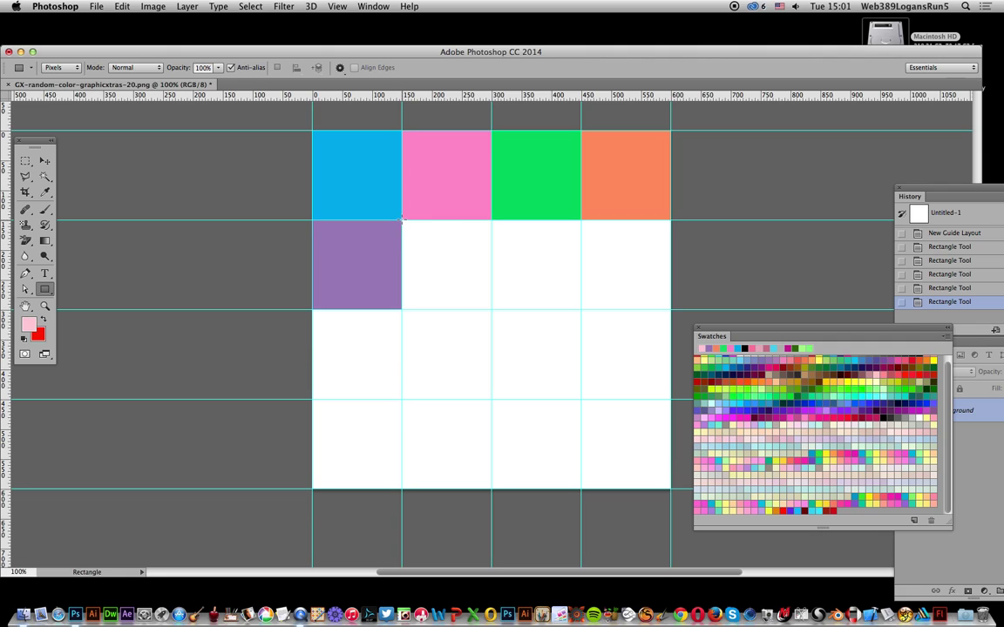
left_click_drag(401, 221, 493, 307)
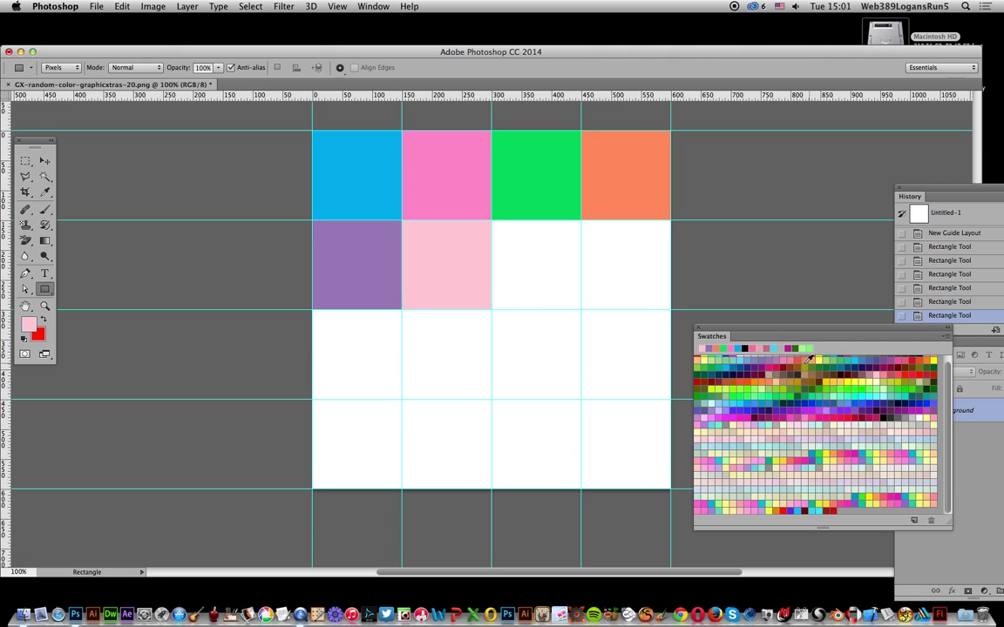
left_click(742, 359)
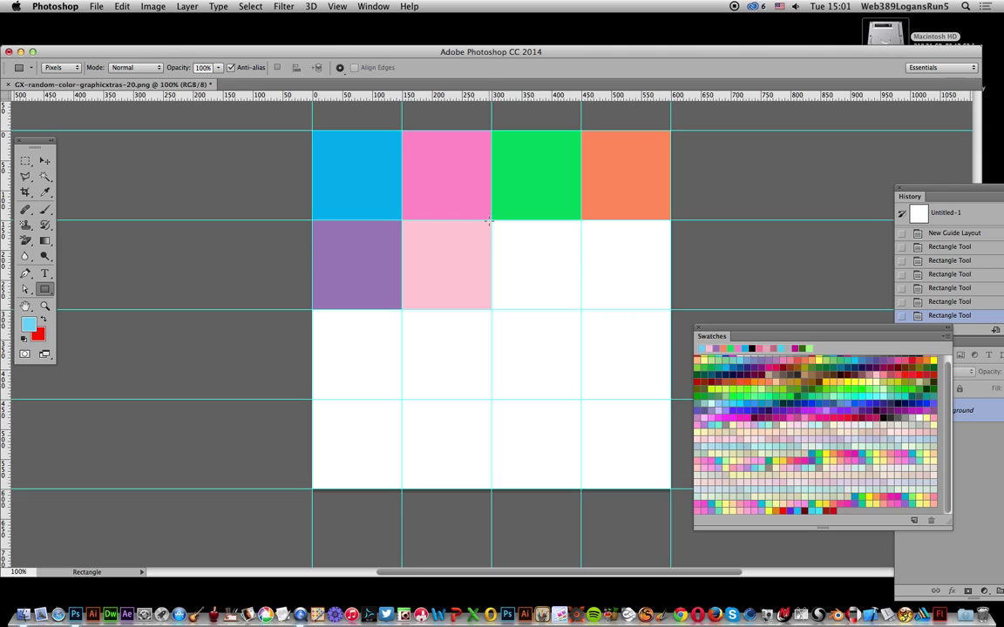
left_click_drag(492, 222, 591, 307)
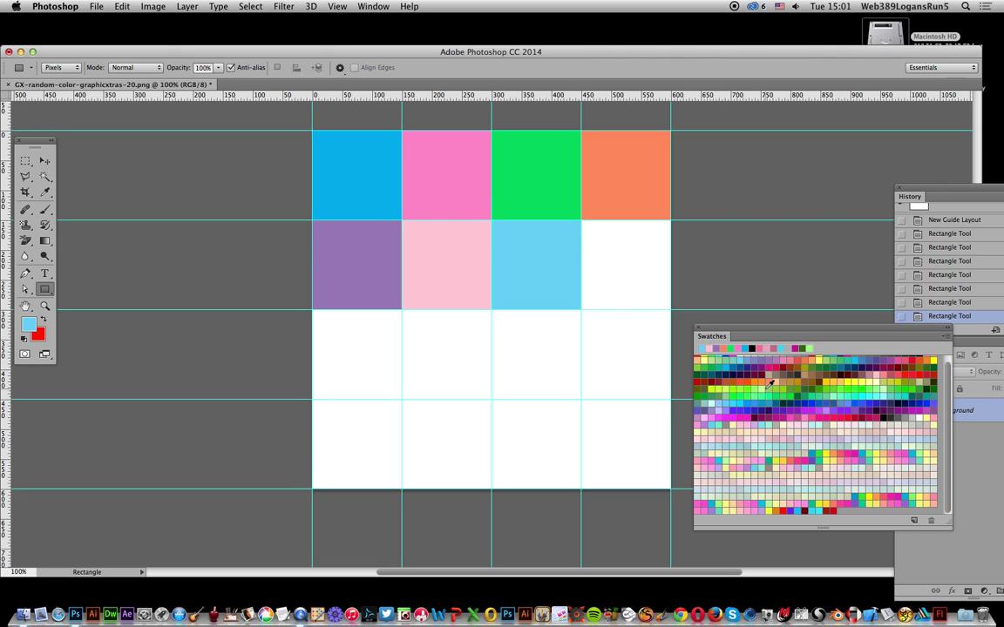
left_click(748, 360)
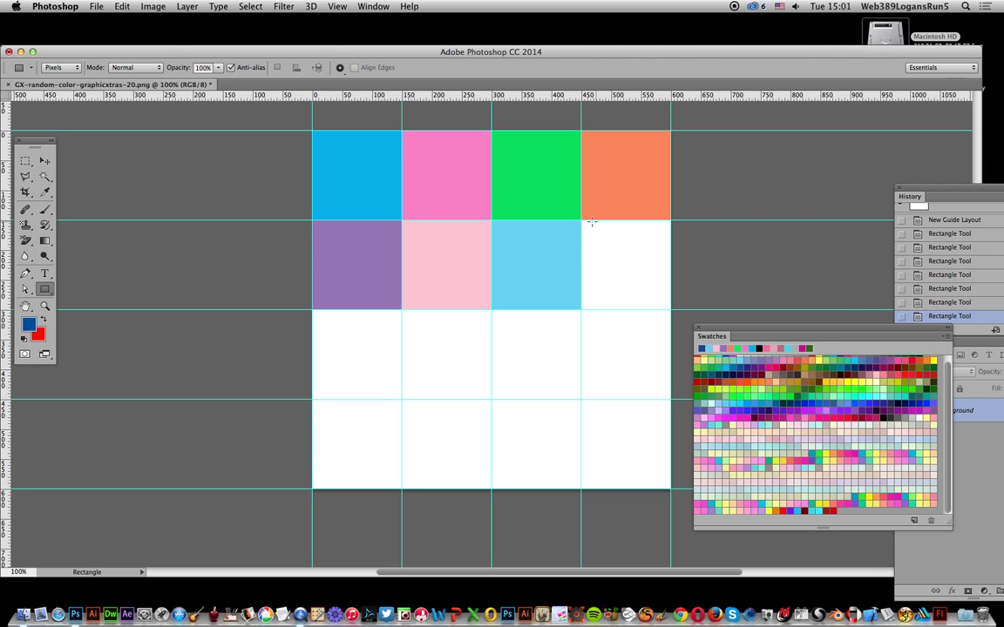
left_click_drag(579, 220, 670, 309)
left_click(729, 383)
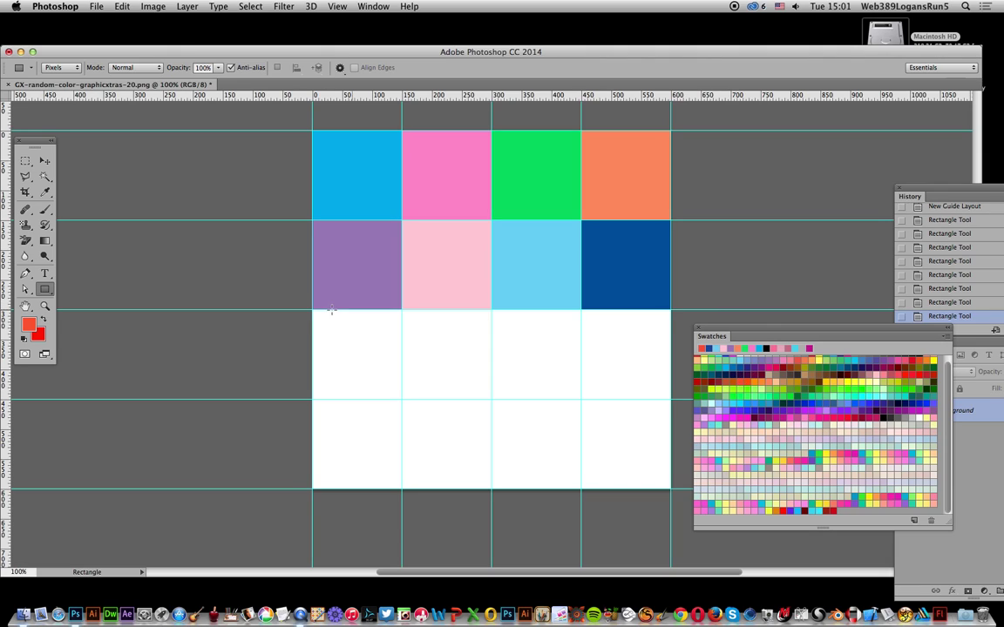
left_click_drag(312, 308, 402, 399)
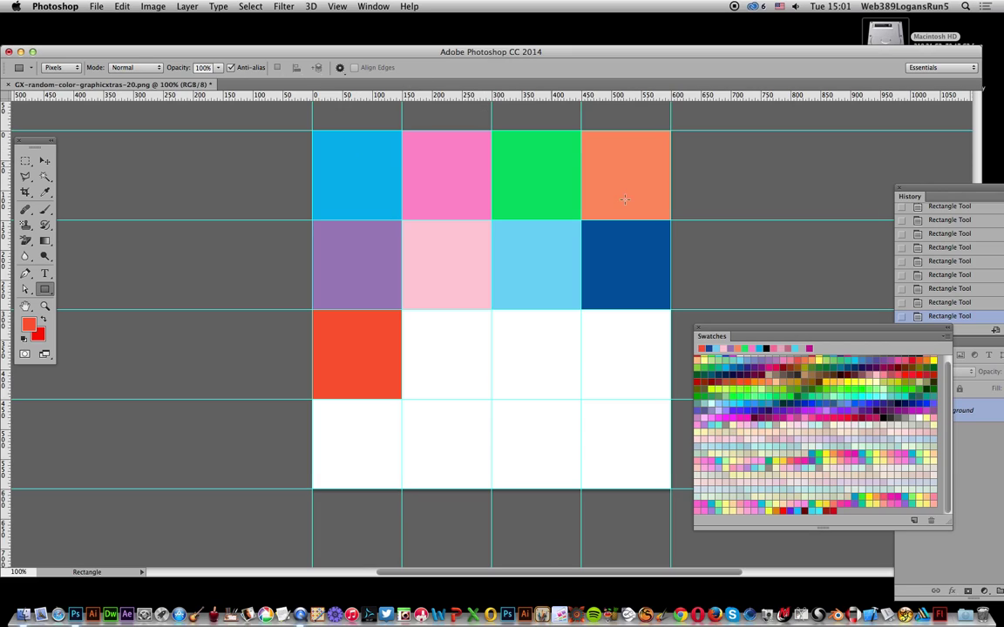
Fill the rest of row three with teal, dark red and gold squares.
left_click(773, 456)
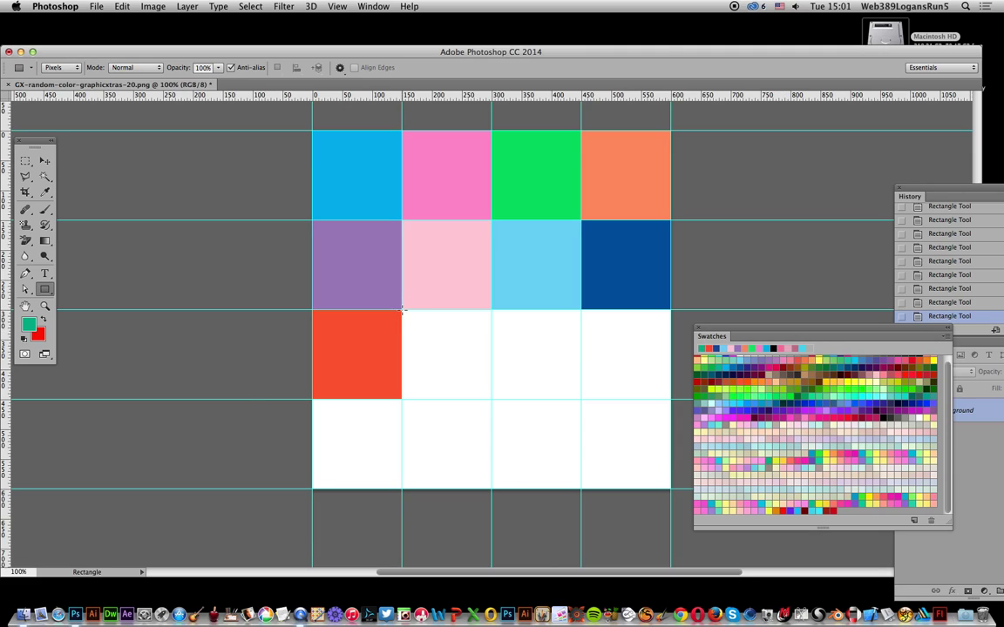
left_click_drag(403, 310, 490, 398)
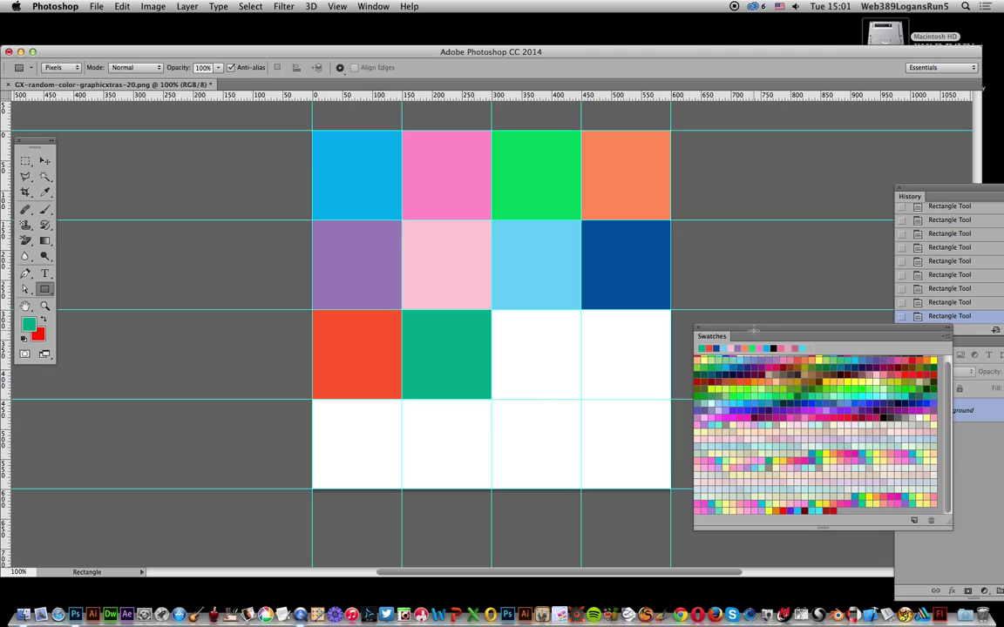
left_click(698, 375)
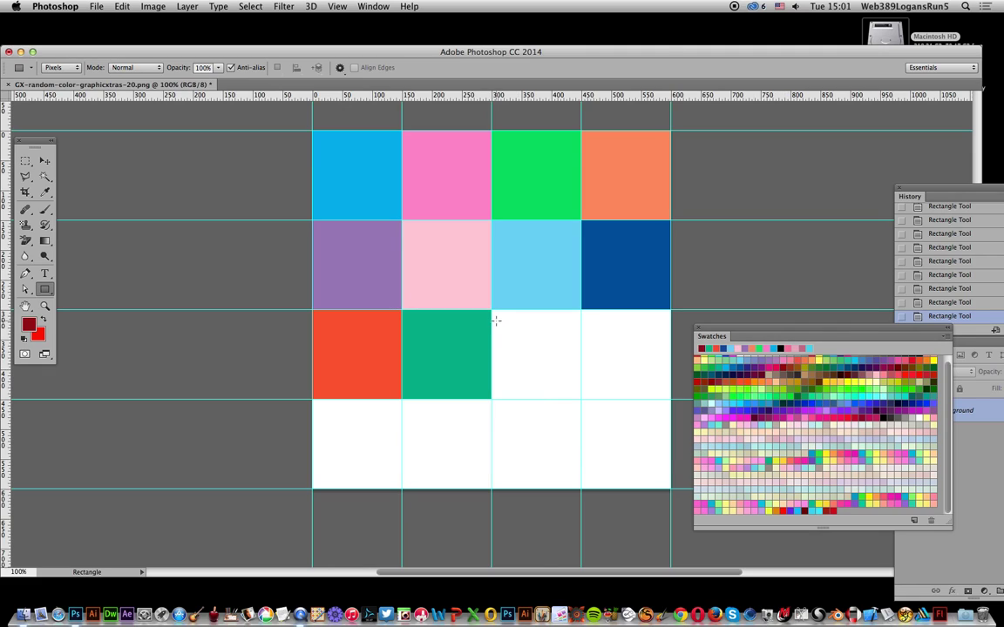
left_click_drag(492, 309, 580, 398)
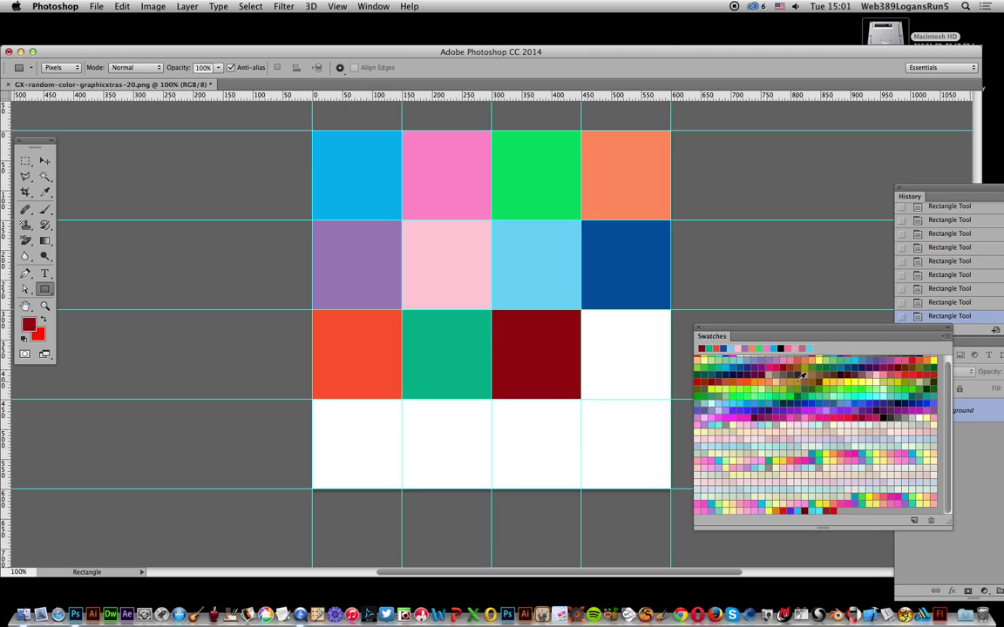
left_click(719, 357)
left_click_drag(581, 309, 670, 399)
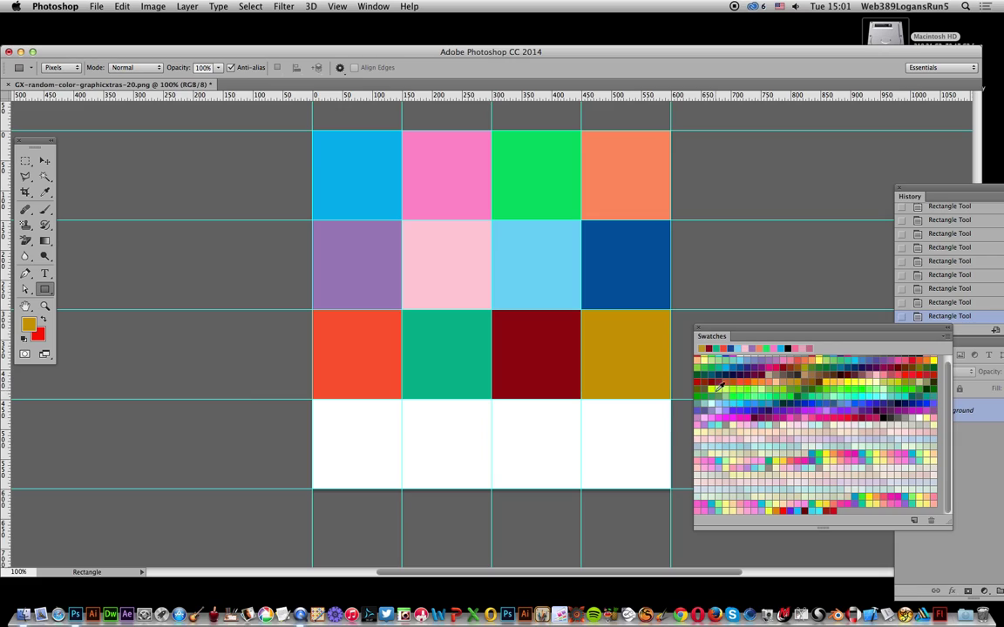
Fill the bottom row with yellow, light blue, tan and finally pink squares.
left_click(781, 351)
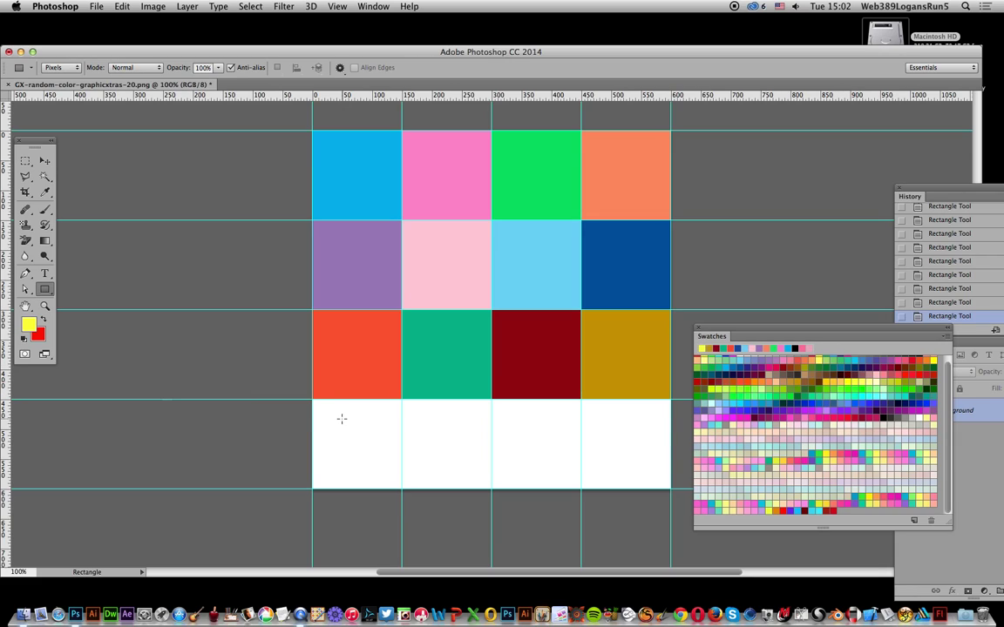
left_click_drag(313, 400, 400, 489)
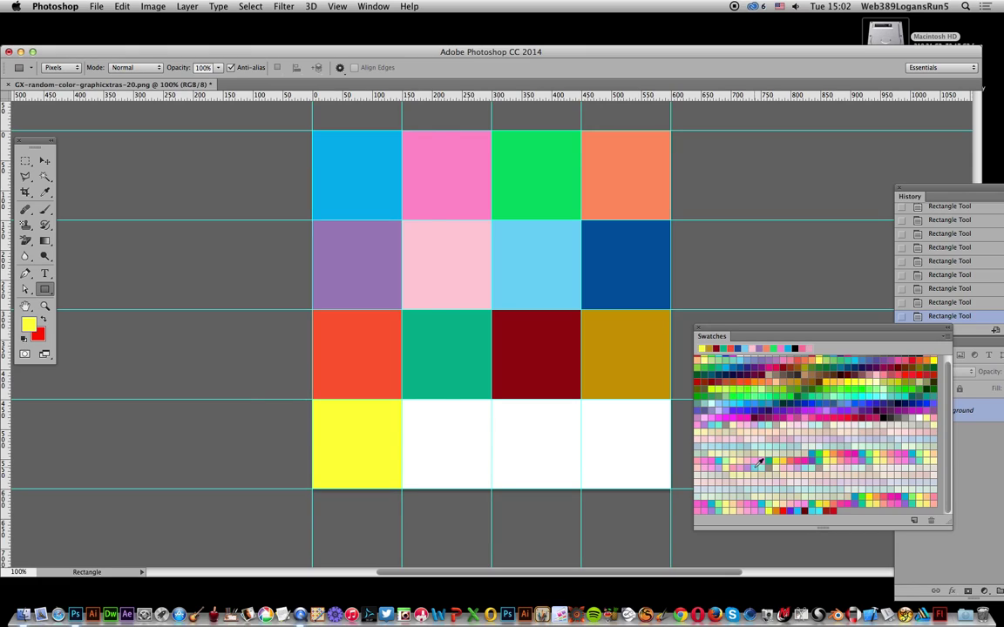
left_click(860, 361)
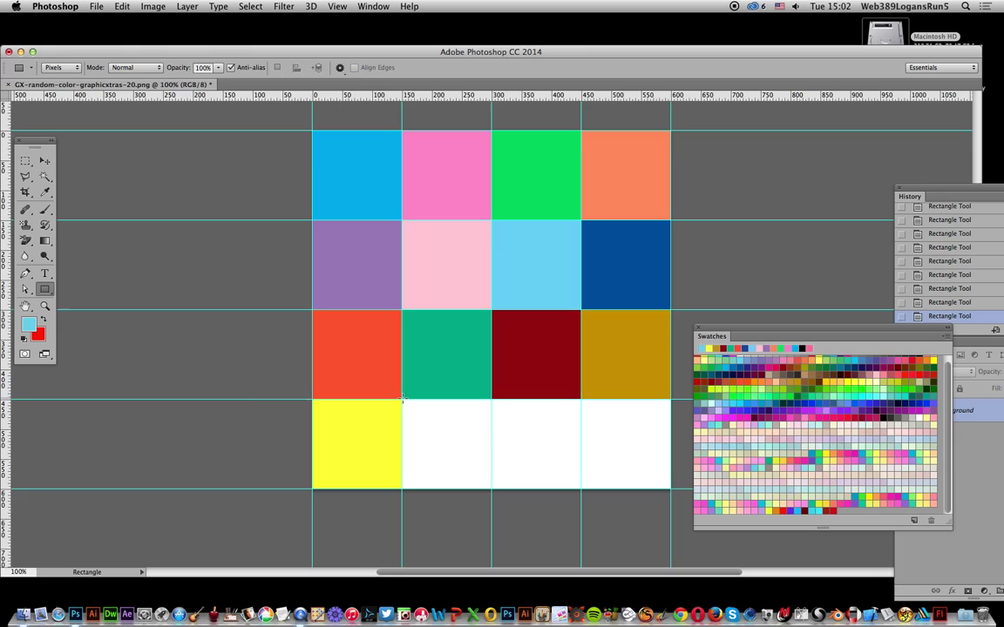
left_click_drag(403, 400, 491, 489)
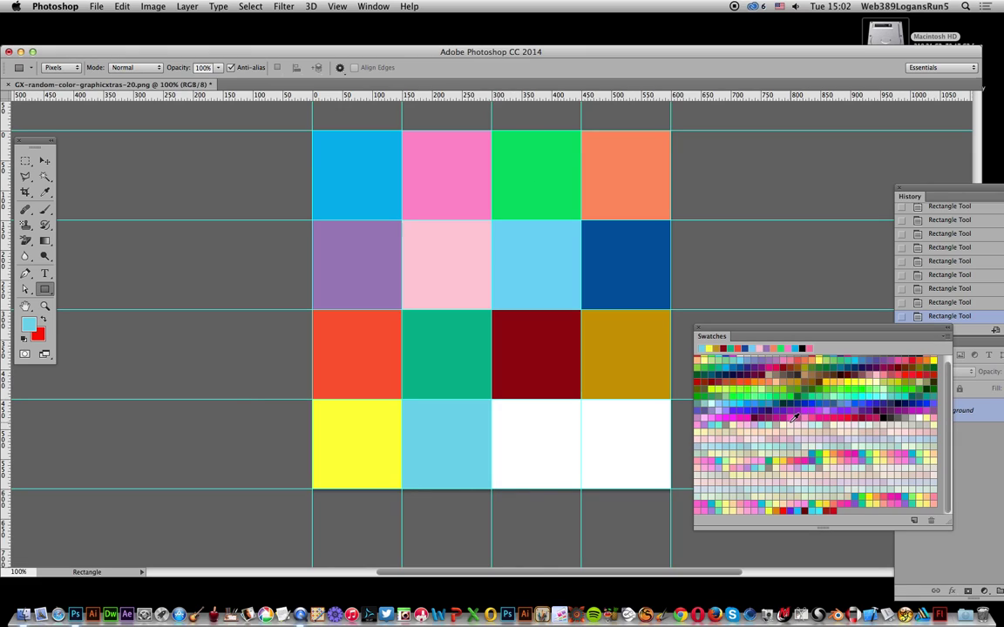
left_click(811, 370)
left_click_drag(498, 407, 582, 488)
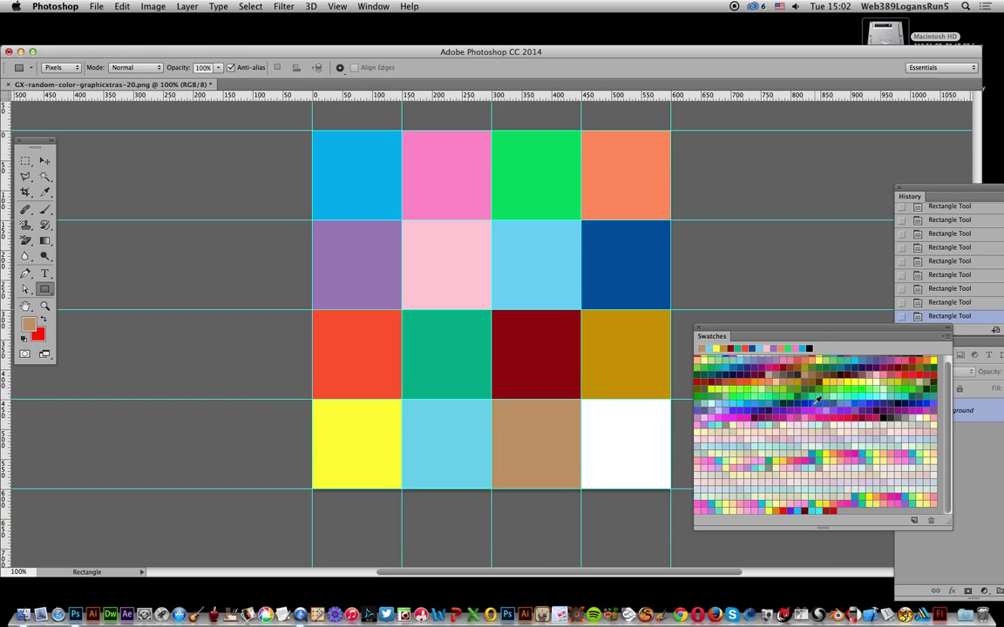
left_click(765, 462)
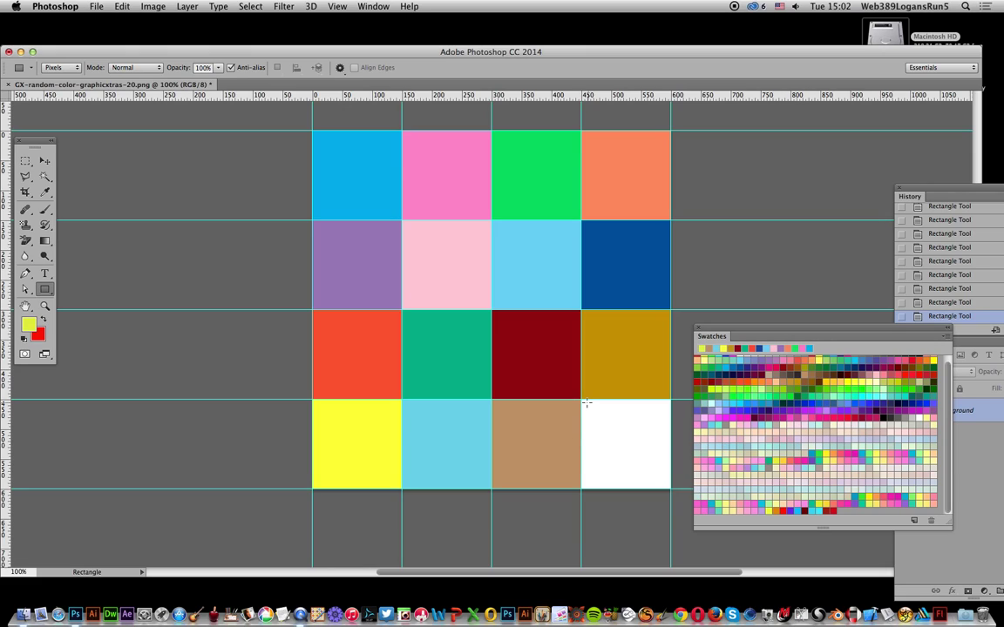
left_click_drag(582, 401, 667, 489)
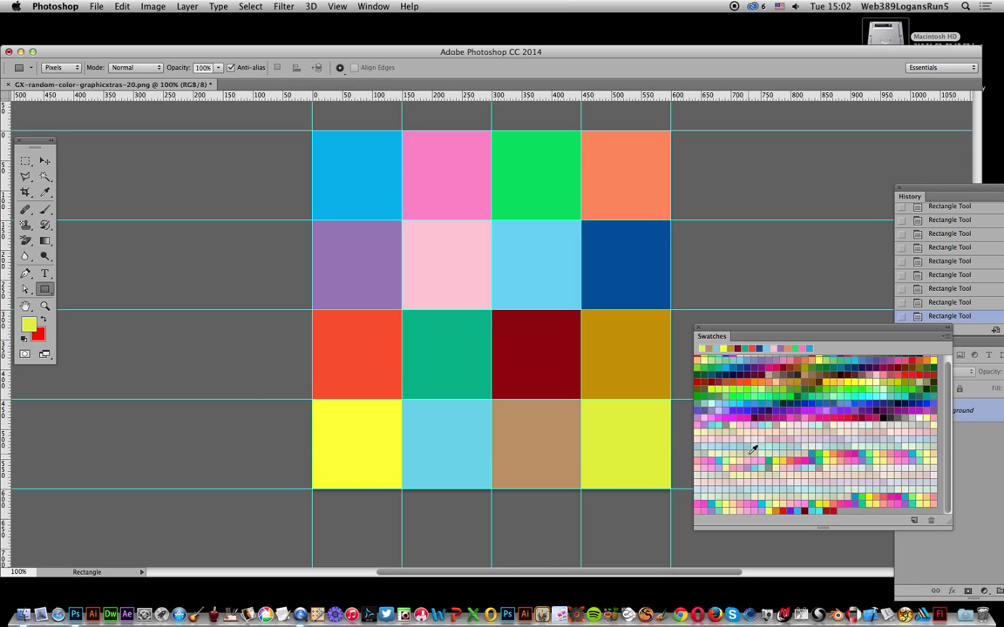
left_click(713, 454)
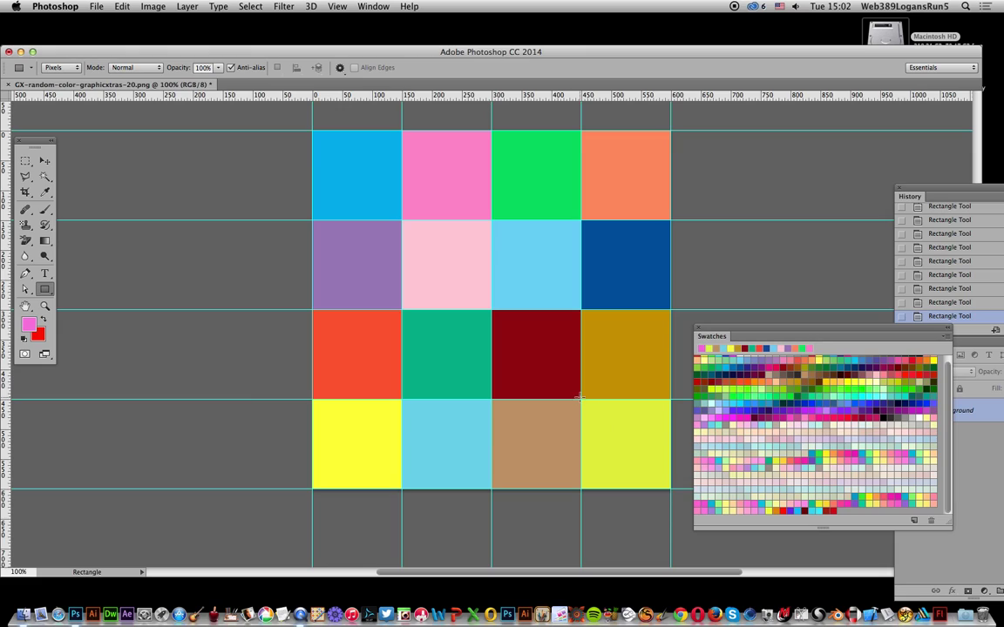
mouse_move(579, 399)
left_mouse_down()
mouse_move(635, 418)
mouse_move(672, 471)
mouse_move(670, 489)
left_mouse_up()
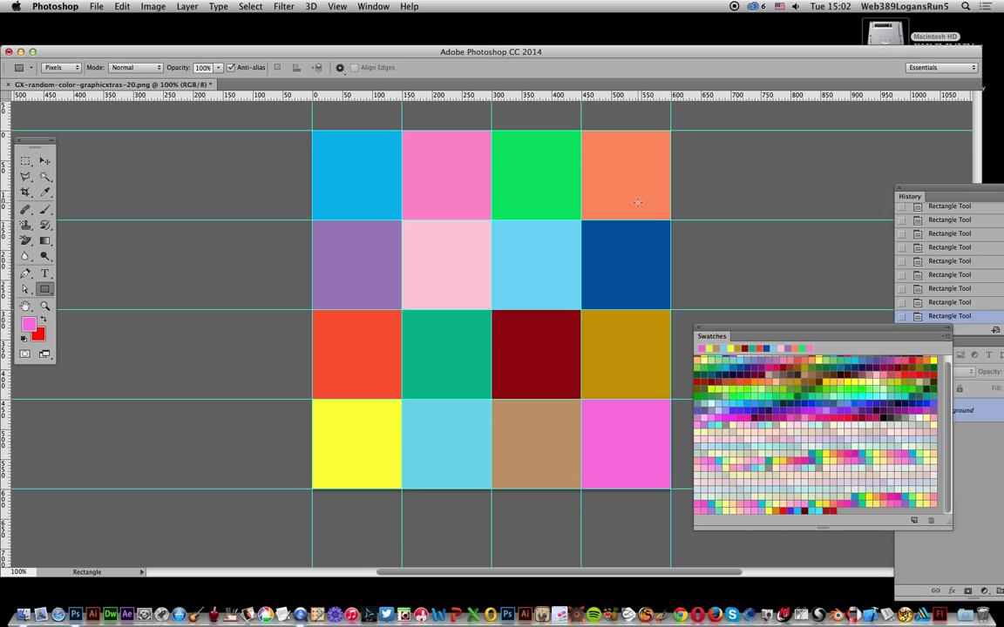
Define the colour grid as a pattern with its default name.
left_click(138, 6)
mouse_move(122, 7)
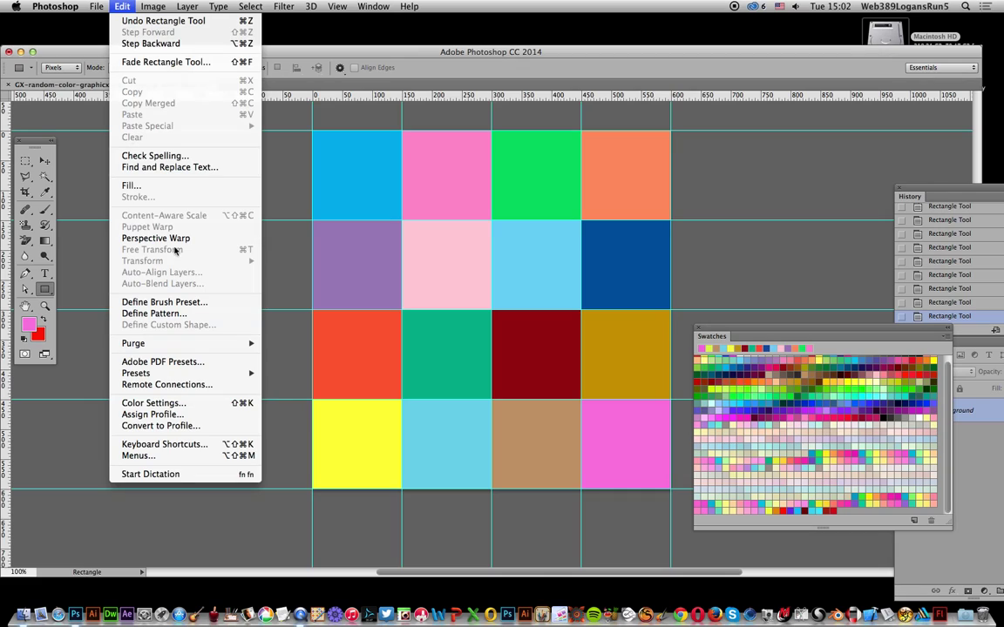
left_click(152, 313)
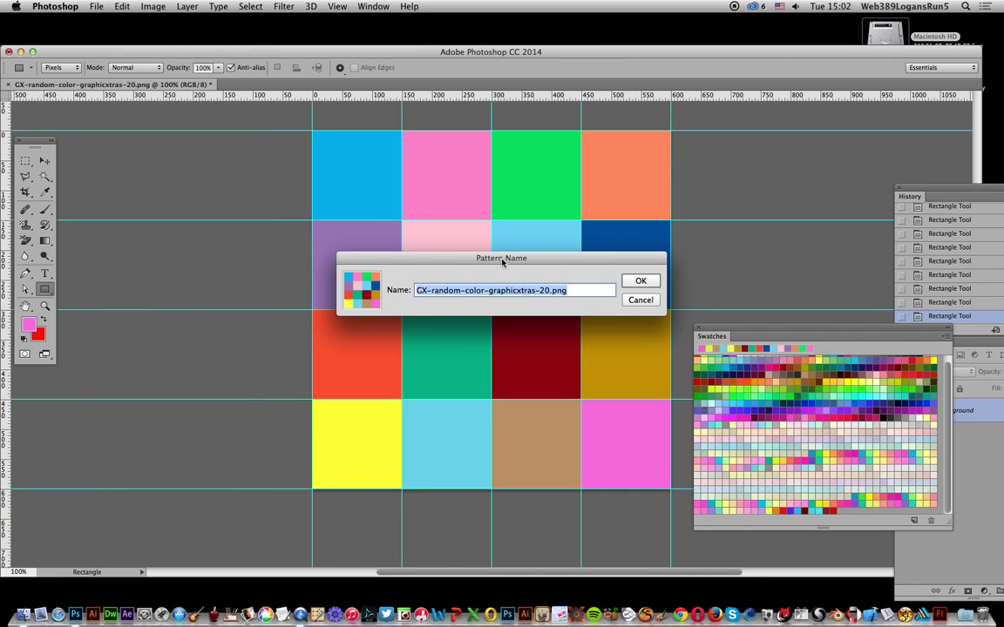
left_click(643, 281)
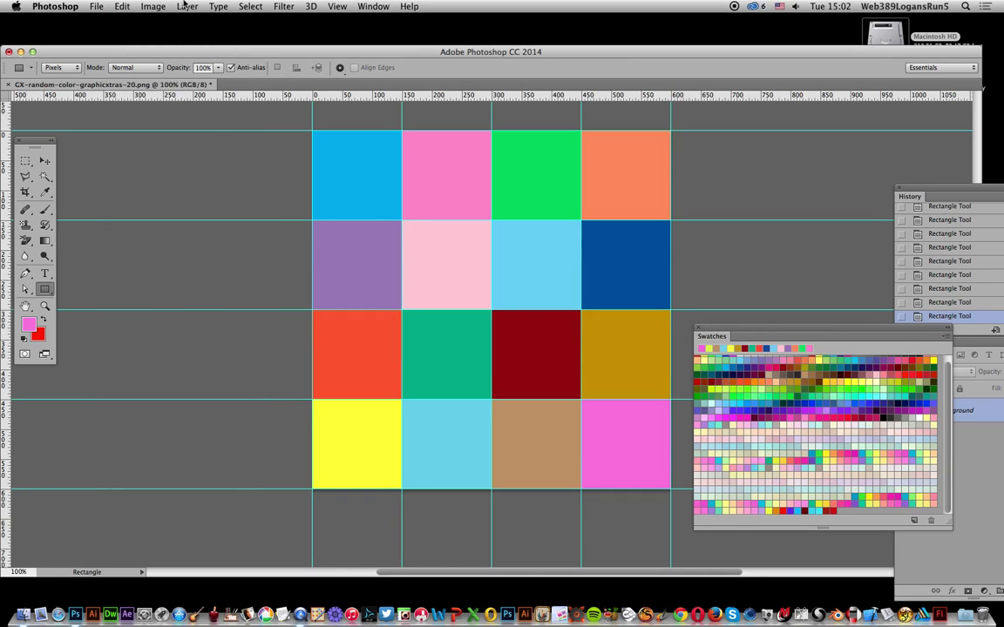
Add a Pattern Fill layer and preview the pattern at 50, 25 and 10% scale.
left_click(187, 6)
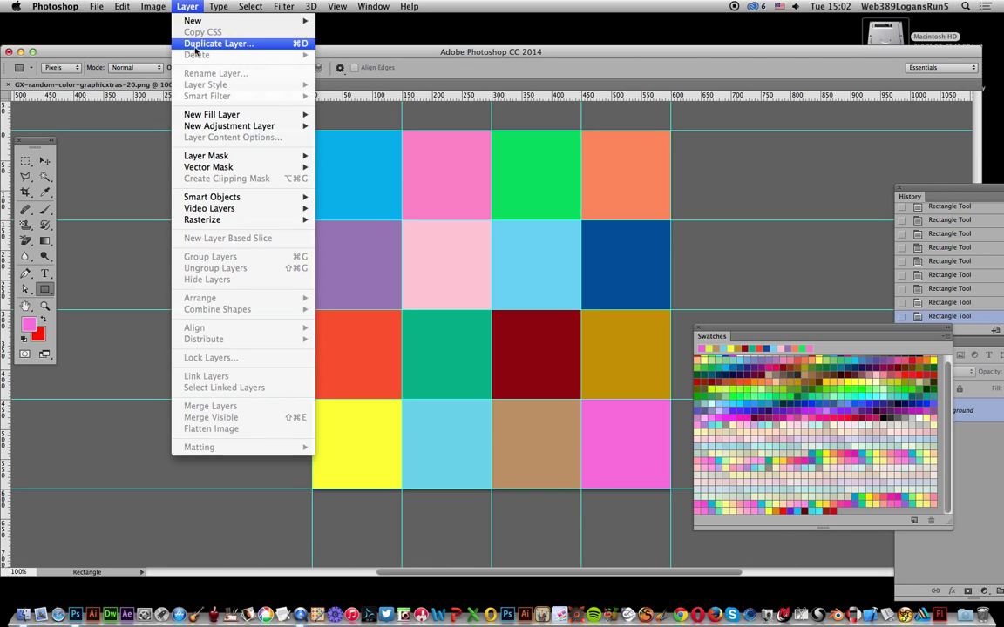
mouse_move(278, 114)
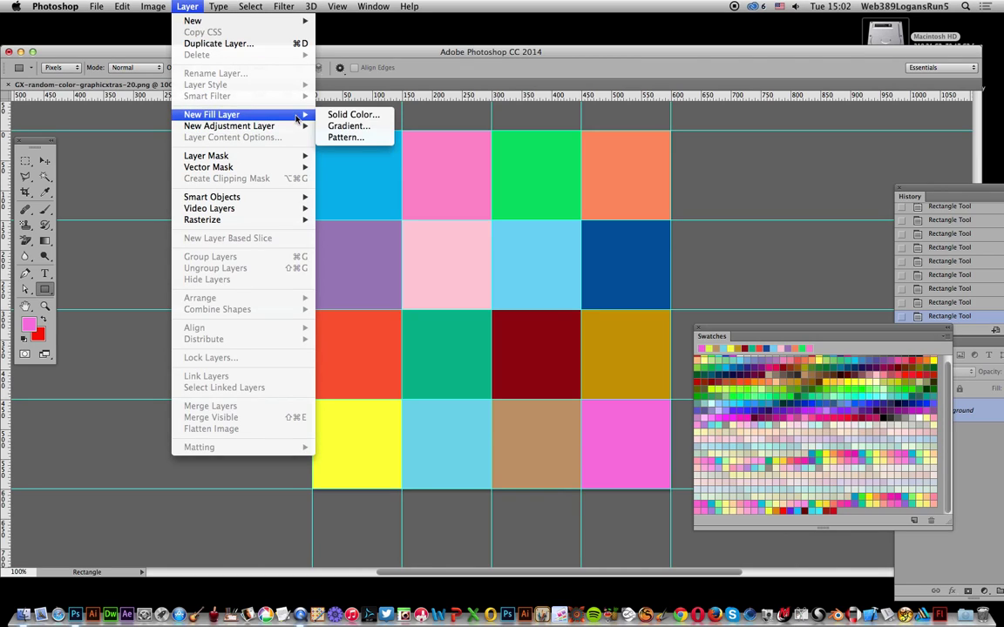
left_click(344, 138)
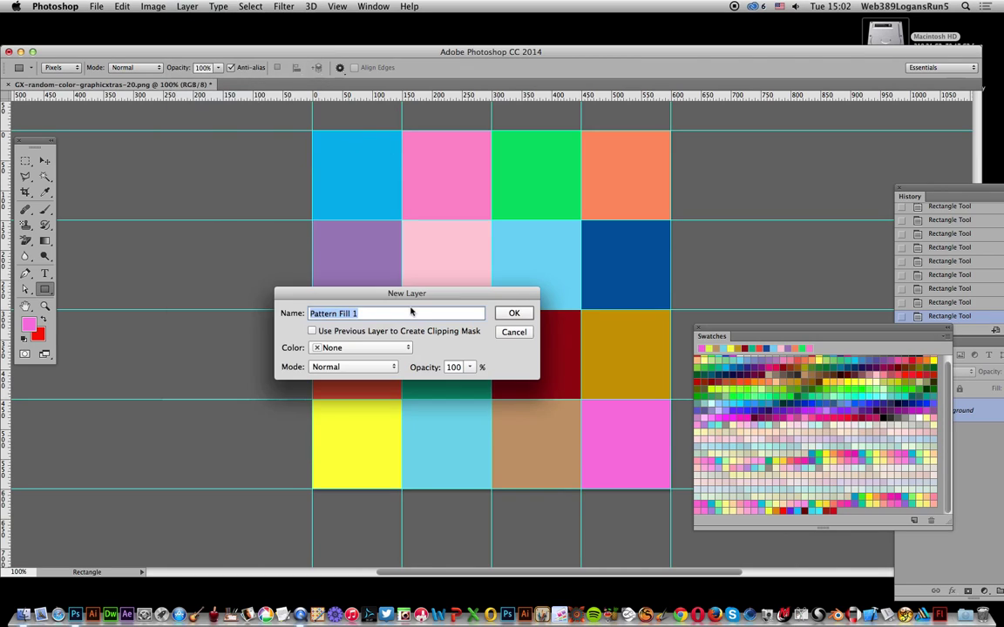
left_click(514, 313)
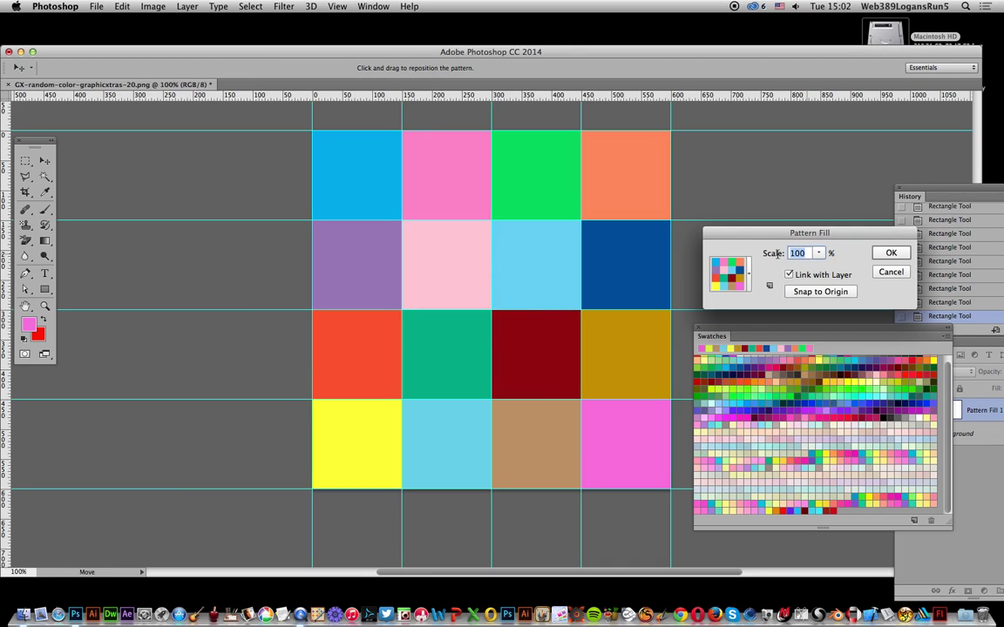
type("50")
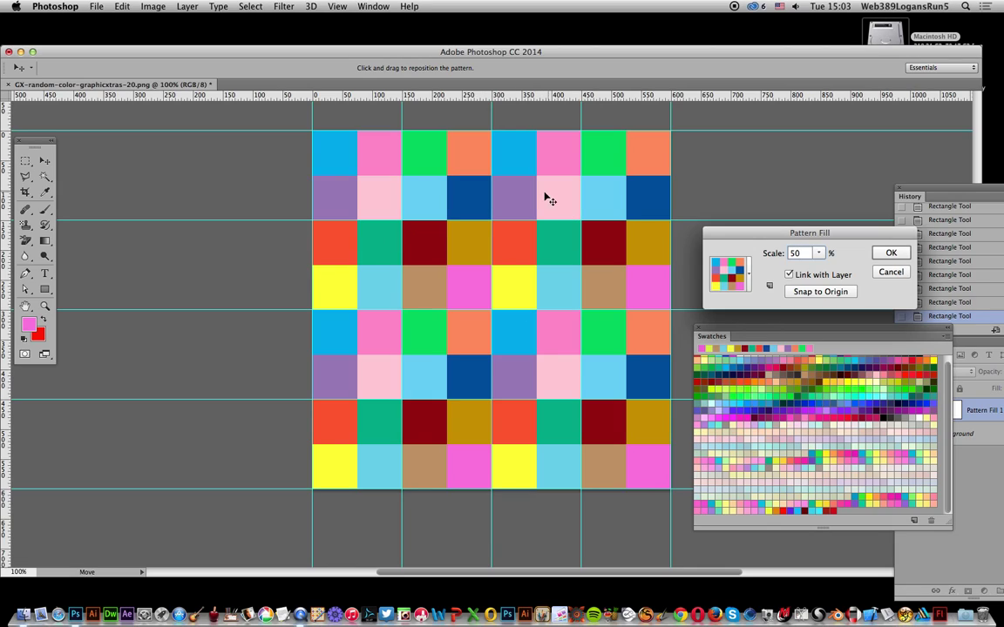
double_click(807, 253)
type("25")
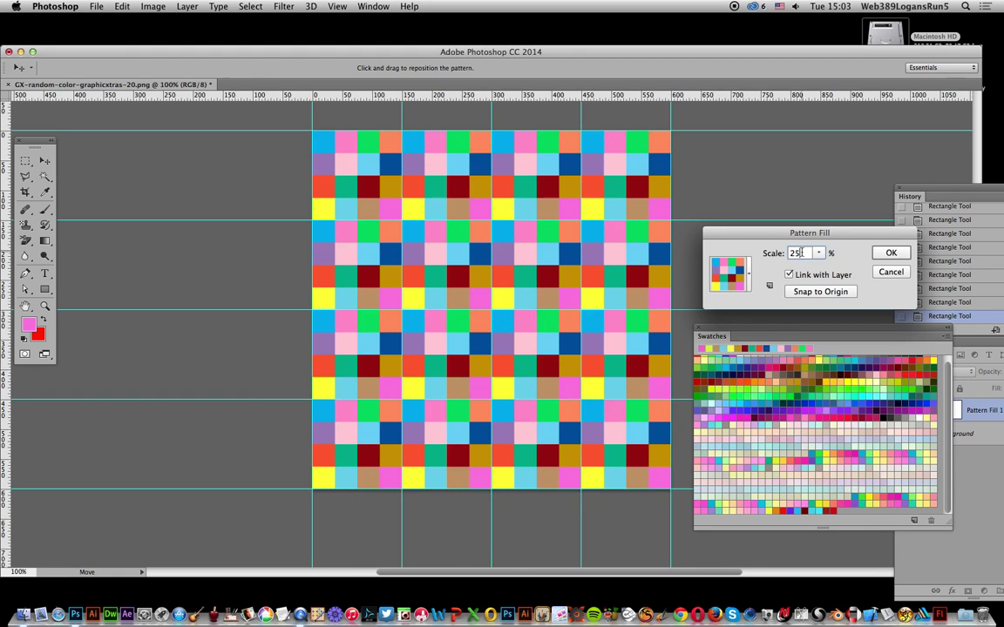
key("BackSpace")
key("BackSpace")
type("10")
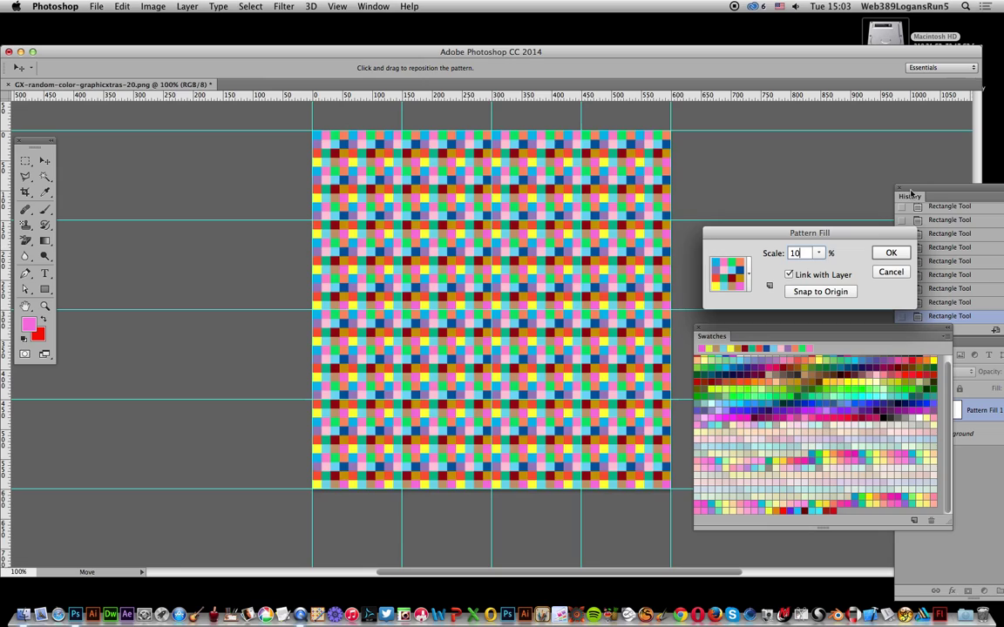
Cancel the pattern fill and move the Swatches panel aside to reveal the layers.
left_click(890, 272)
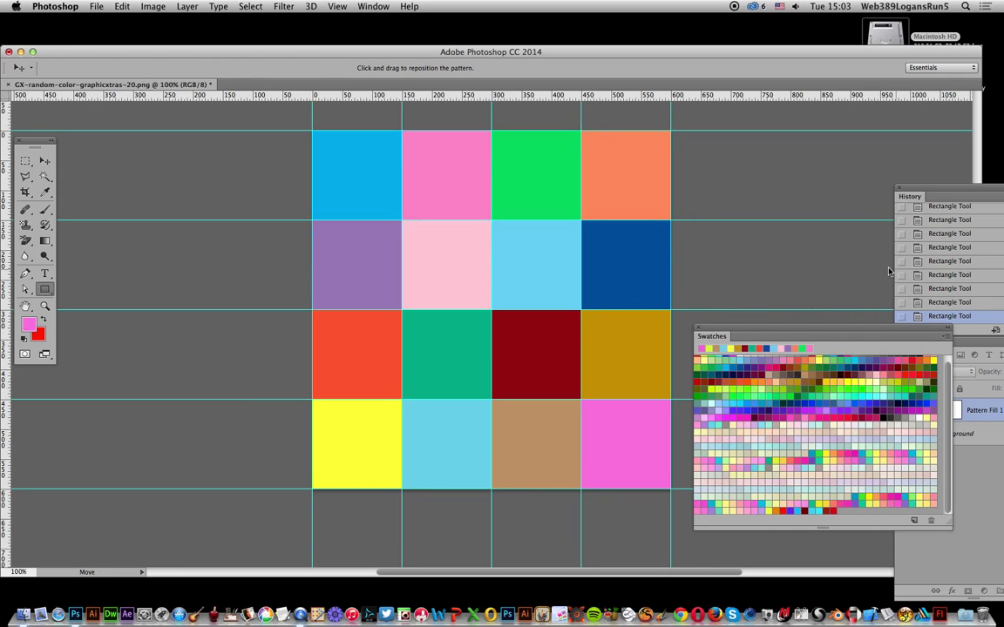
left_click(188, 6)
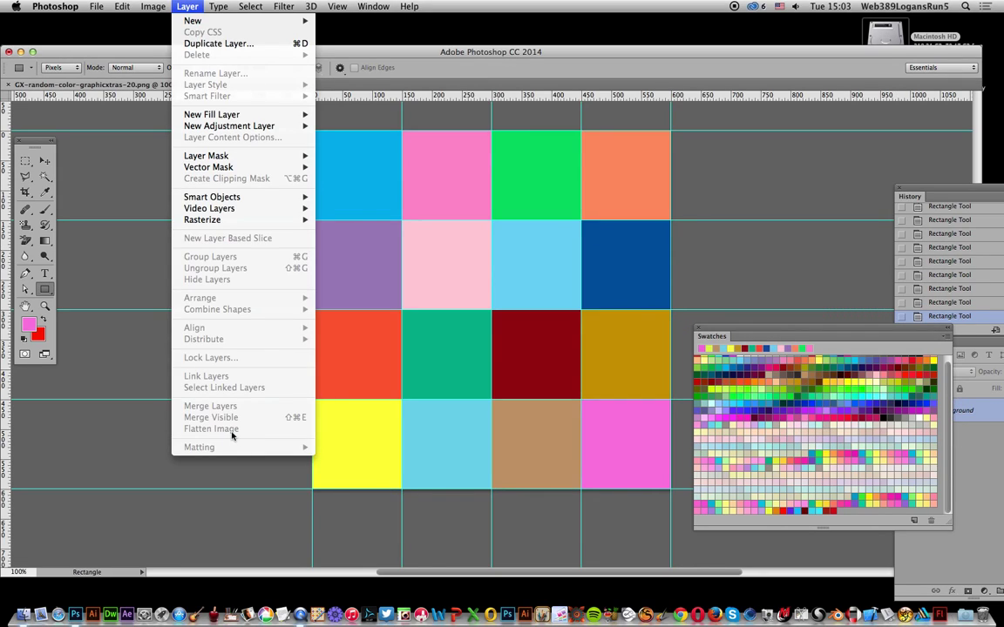
key("Escape")
left_click_drag(881, 330, 763, 377)
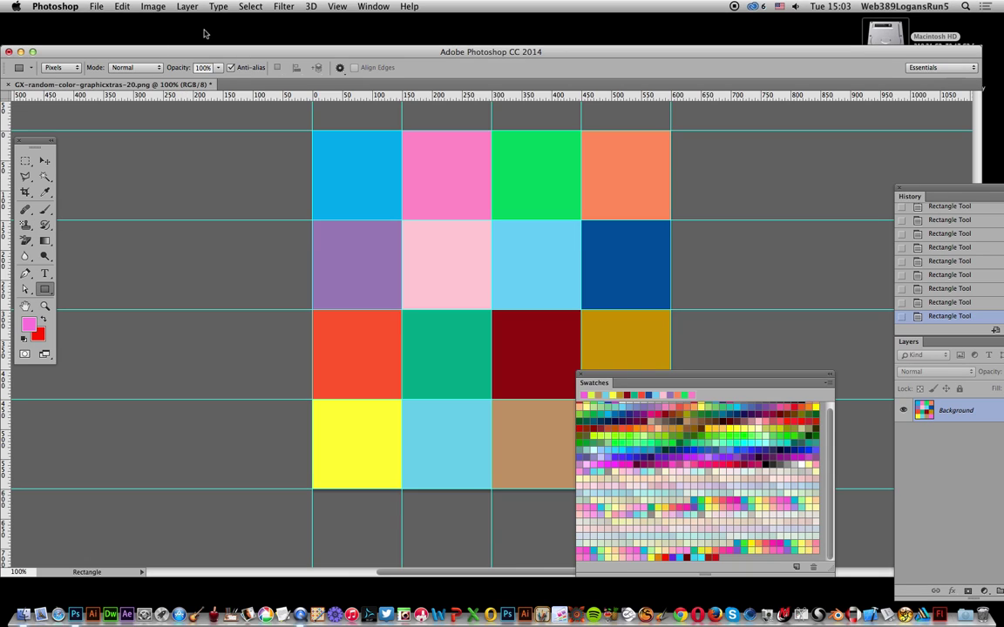
Apply a Cooling Filter (80) Photo Filter at 84% density.
left_click(155, 8)
mouse_move(142, 38)
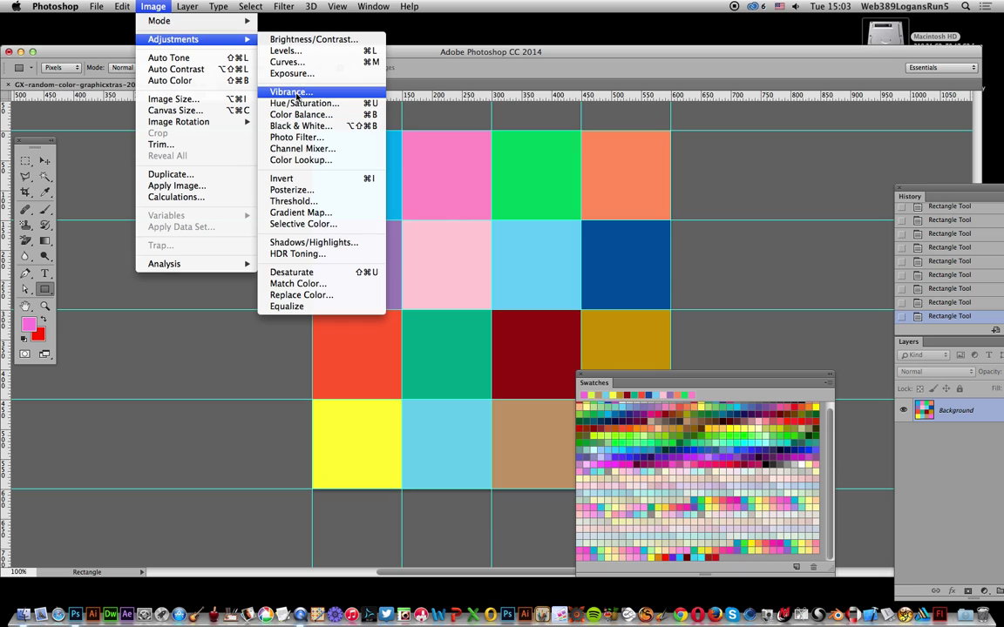
left_click(297, 137)
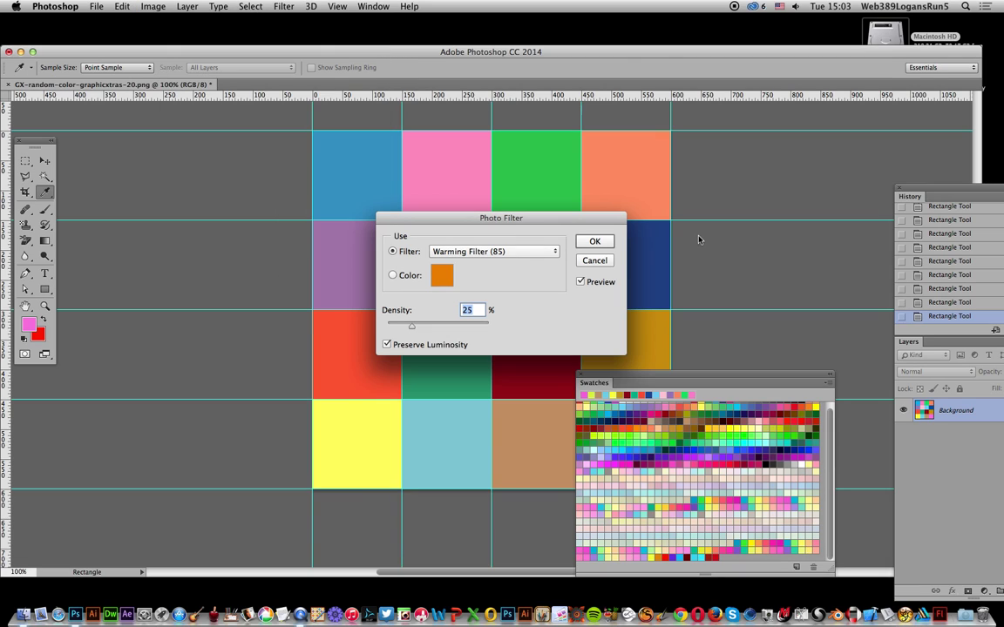
left_click_drag(436, 327, 471, 328)
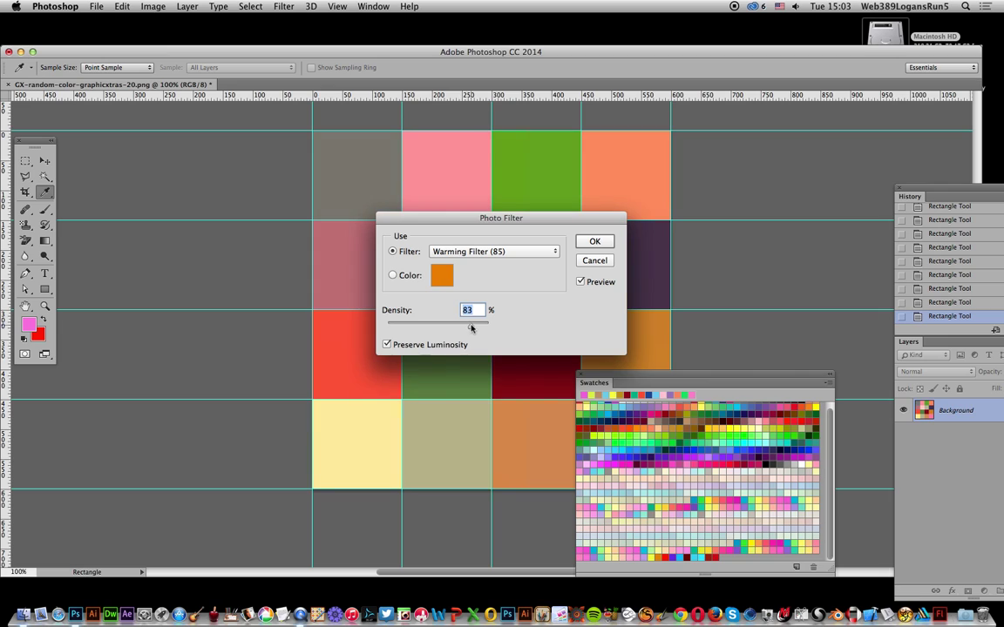
left_click(494, 252)
left_click(482, 284)
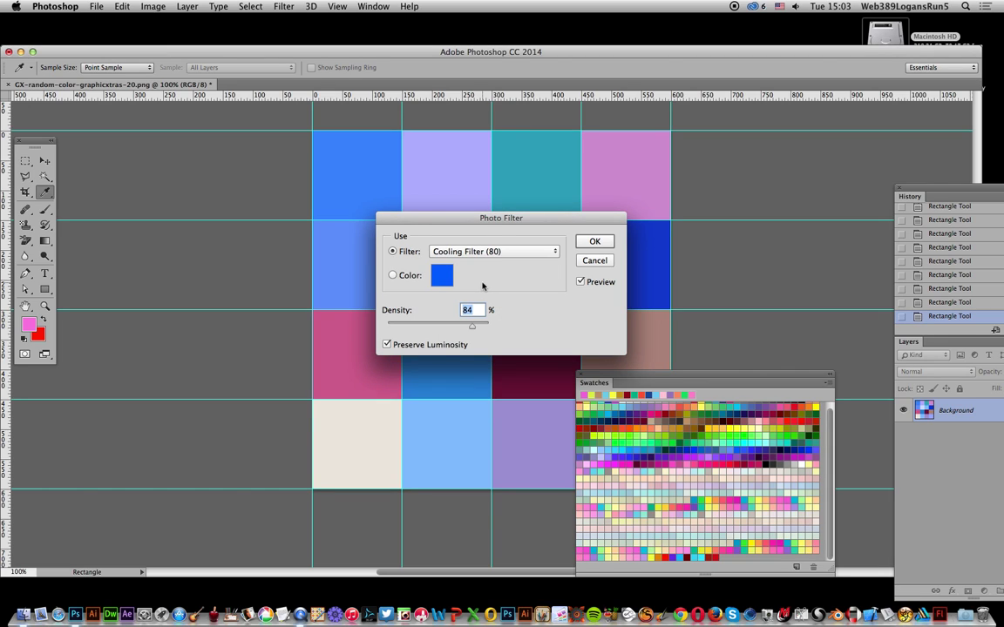
left_click(592, 241)
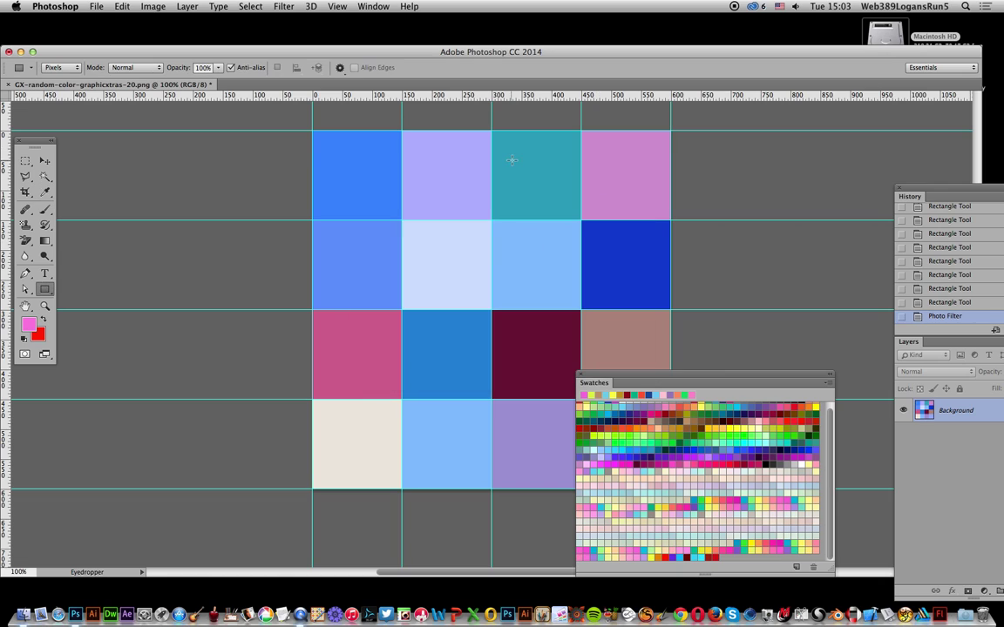
Apply a colorized Hue/Saturation adjustment with hue 314 and saturation 25.
left_click(154, 6)
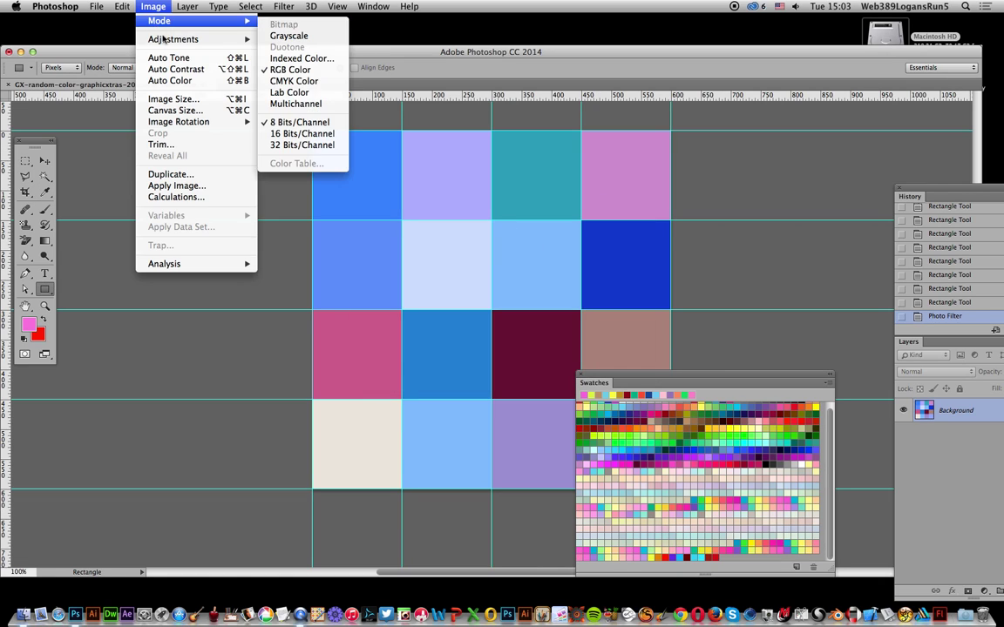
mouse_move(169, 41)
left_click(353, 104)
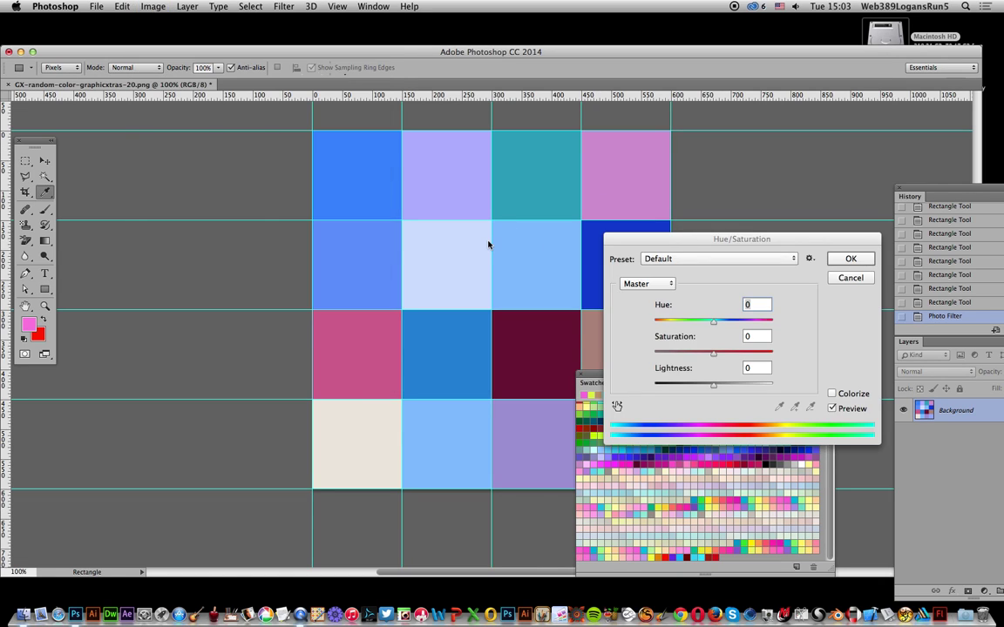
left_click_drag(712, 321, 738, 322)
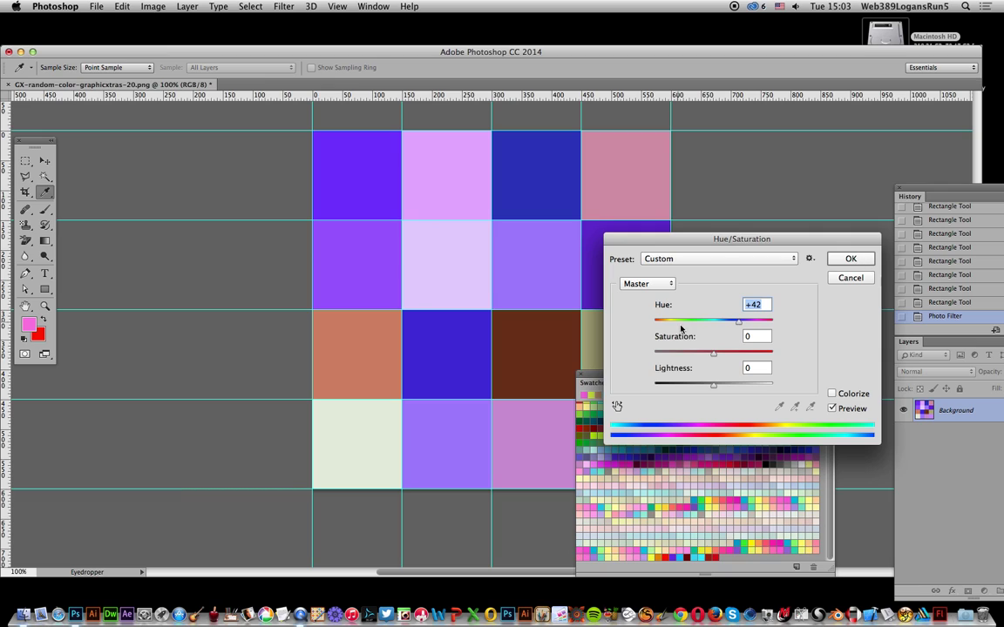
left_click(831, 393)
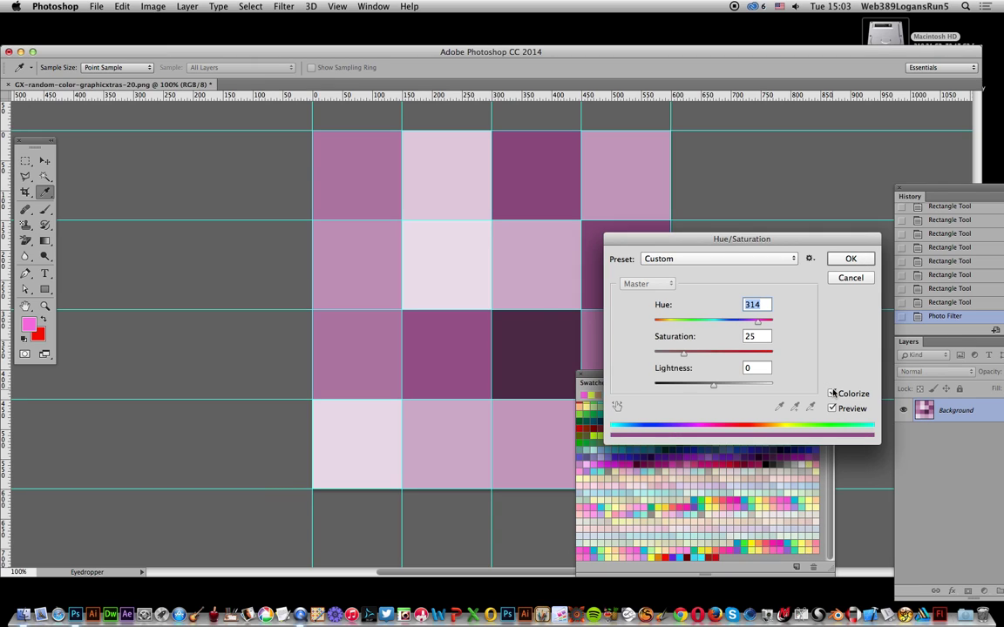
left_click(851, 259)
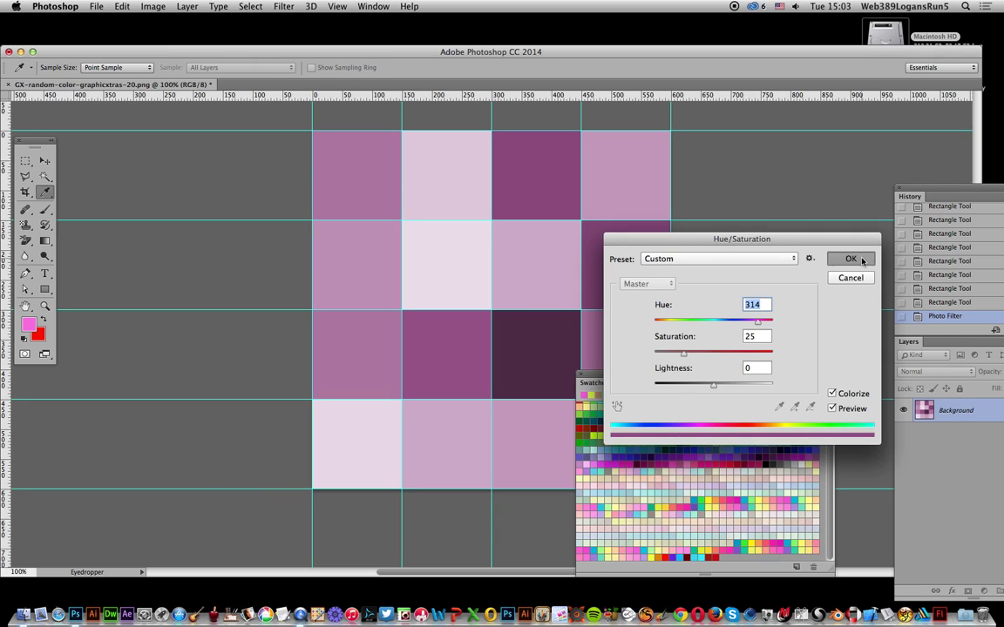
Define the purple-tinted grid as a new pattern, keeping the default name.
left_click(121, 7)
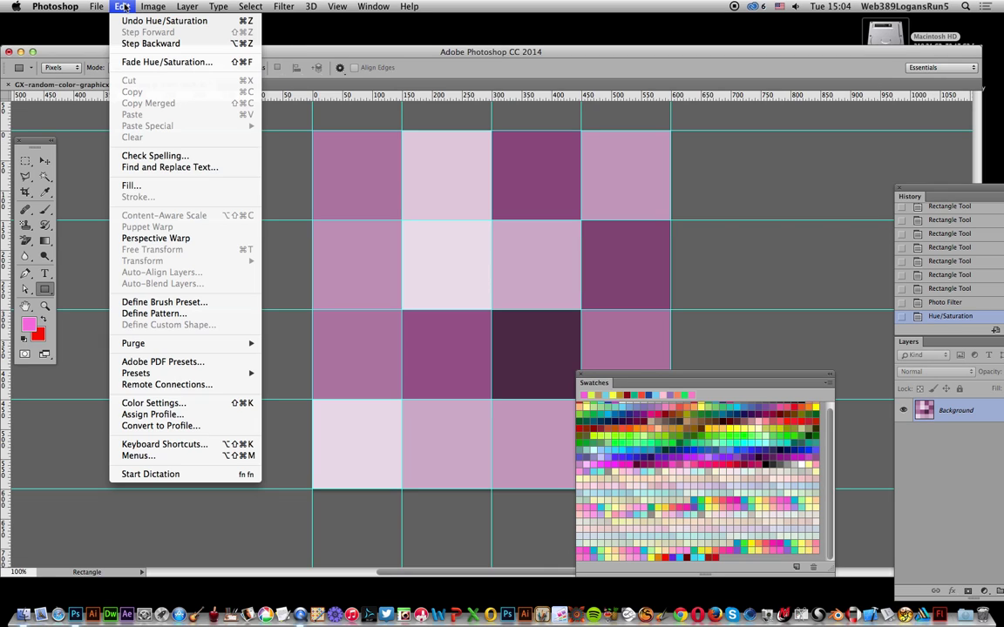
left_click(144, 312)
left_click(637, 283)
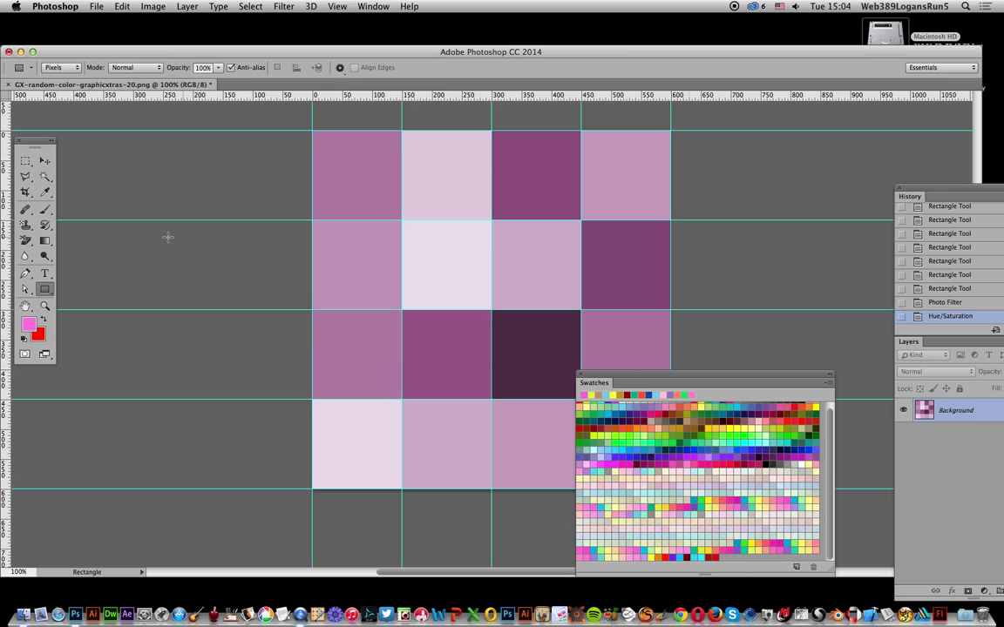